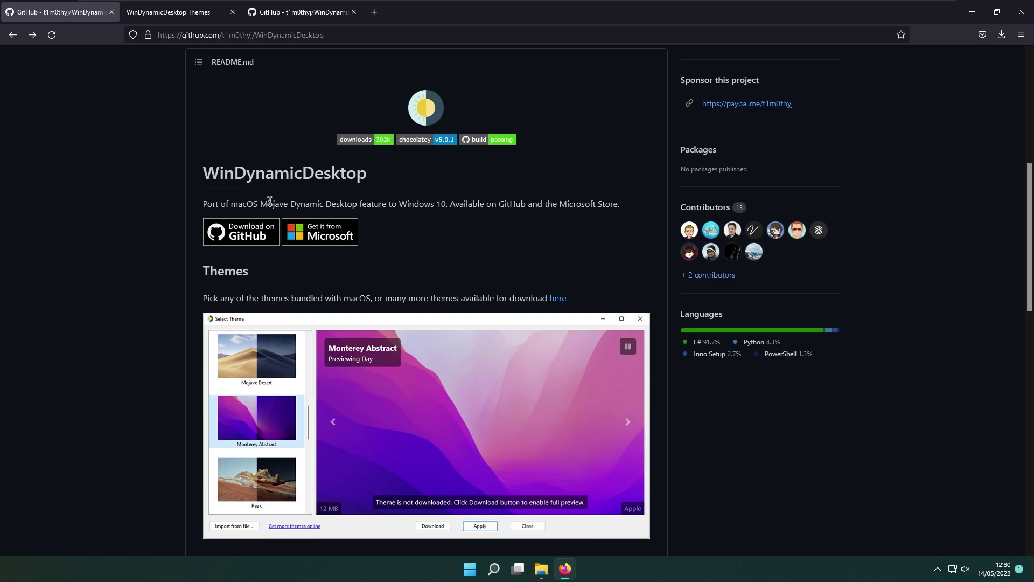
- Run the downloaded WinDynamicDesktop x64 setup installer from Firefox's downloads list
left_click(257, 237)
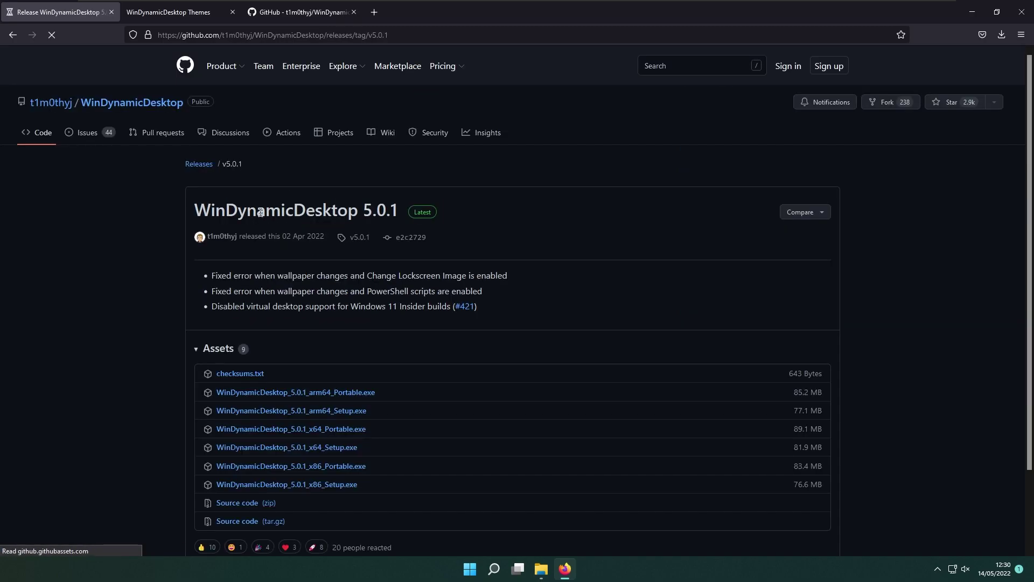
scroll(415, 326, "down", 2)
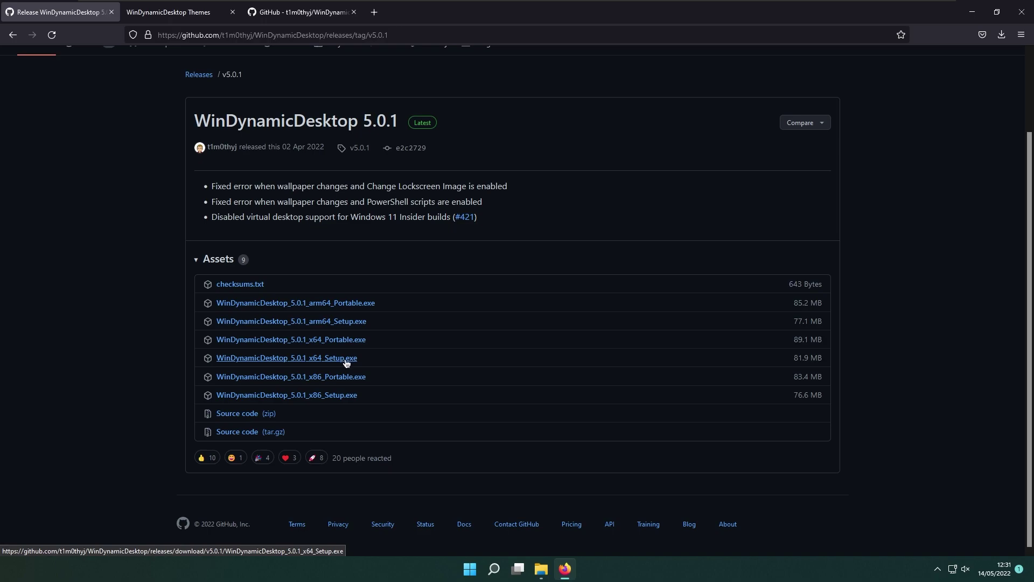
left_click(1003, 34)
left_click(897, 136)
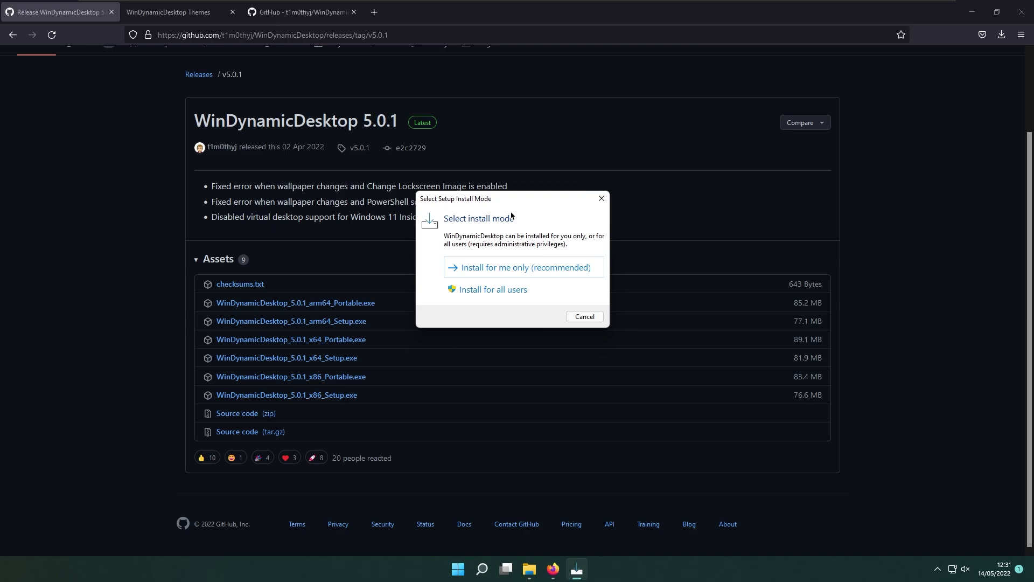
- Install for all users, allow changes, confirm English and accept the license agreement
left_click(491, 290)
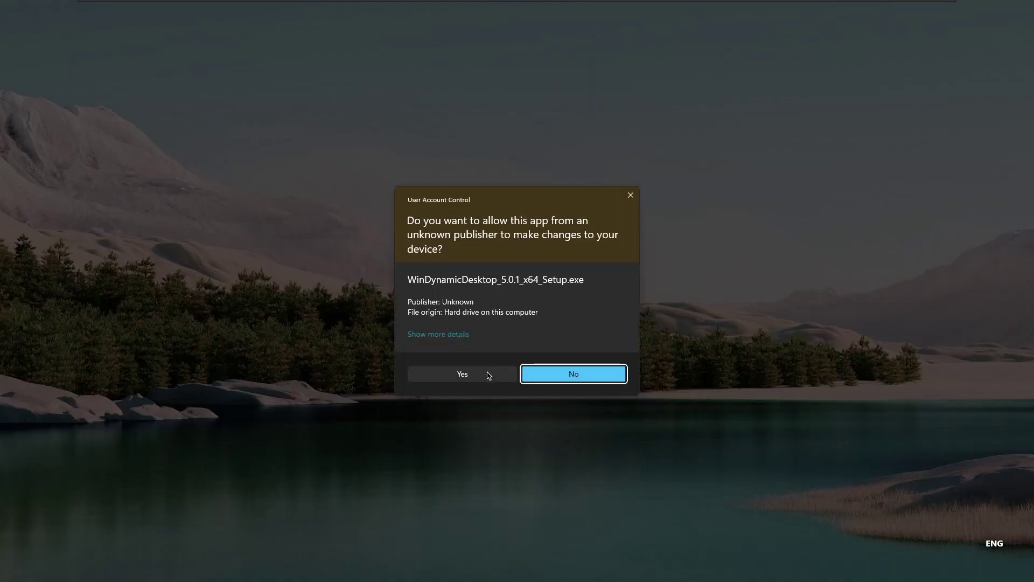
left_click(489, 374)
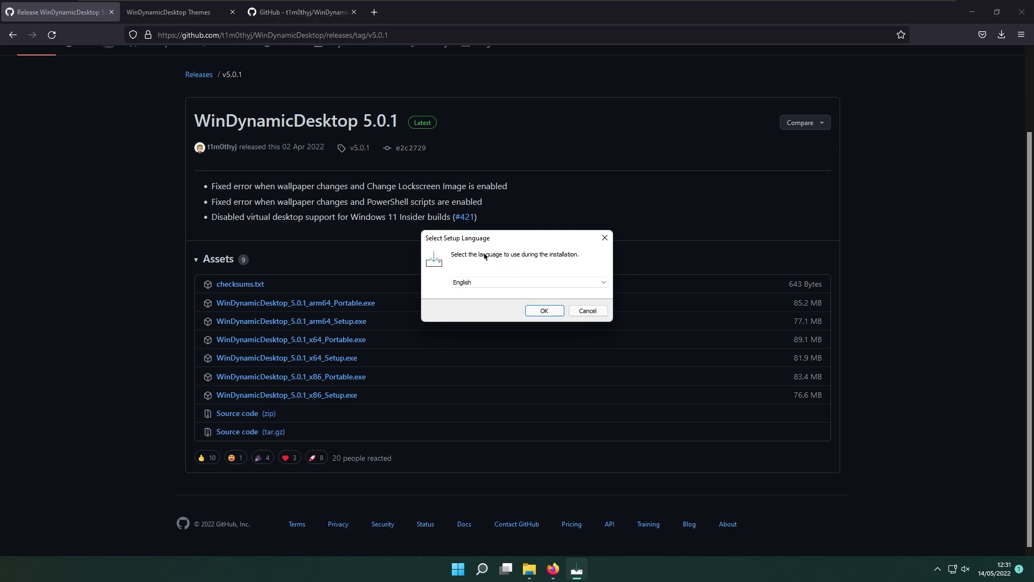
left_click(544, 310)
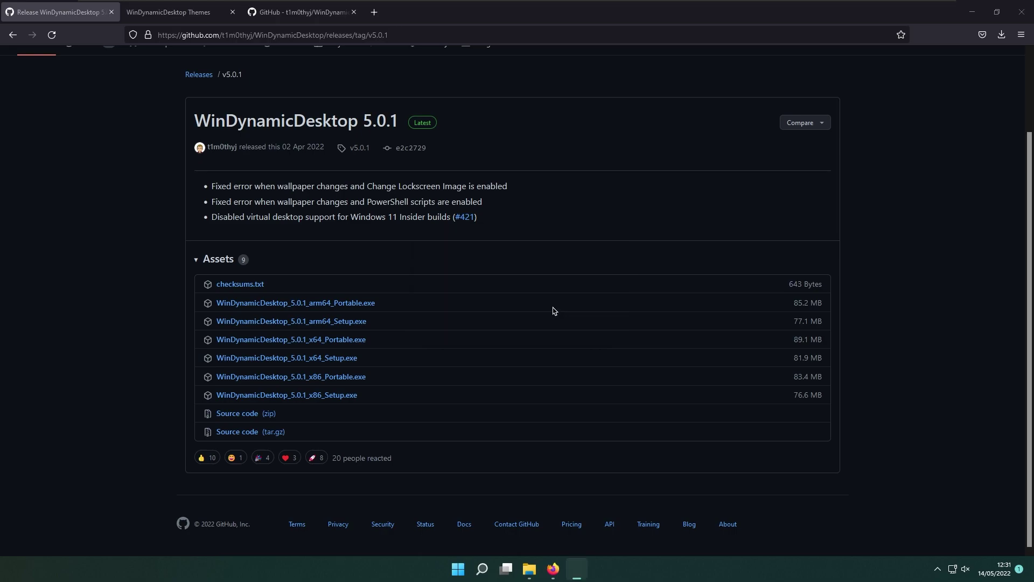
left_click(419, 359)
left_click(606, 390)
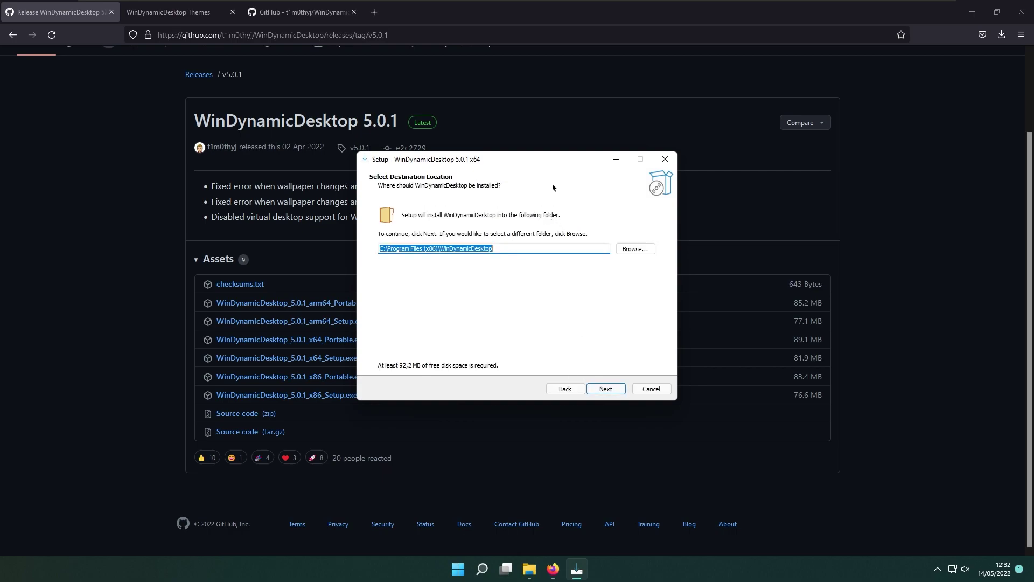
- Keep the default folder and tasks, install WinDynamicDesktop and finish launching the app
left_click(607, 391)
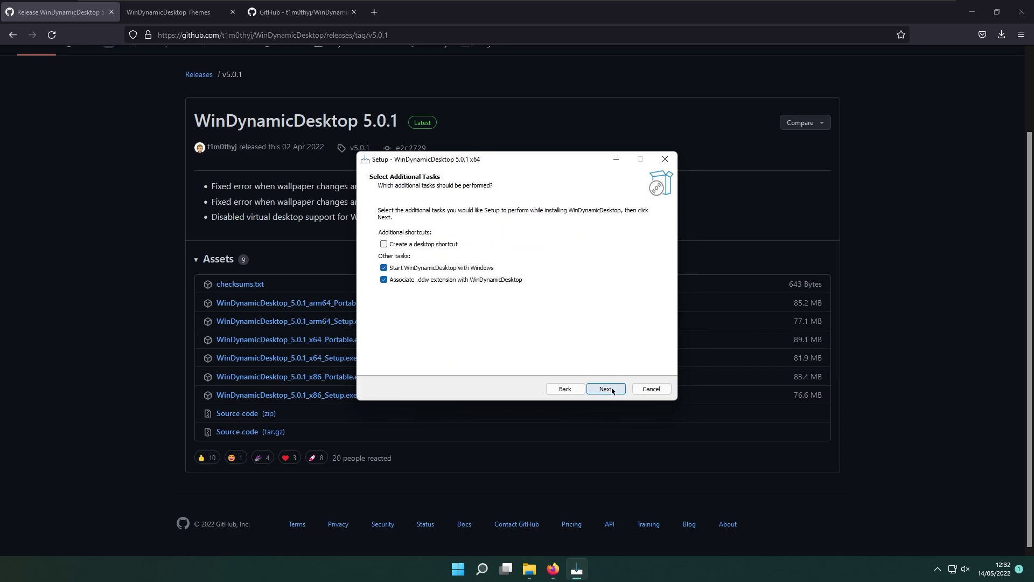
left_click(606, 389)
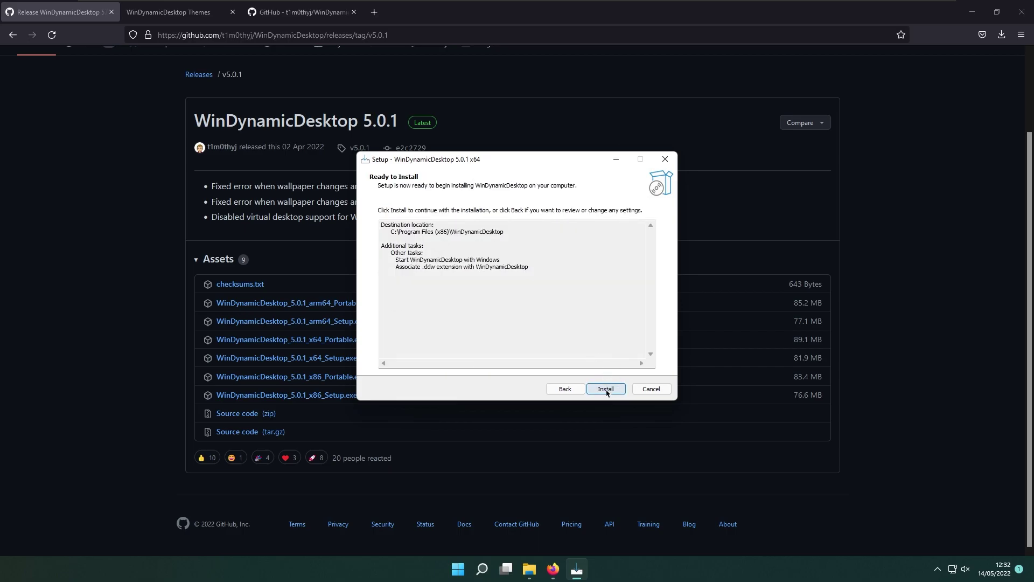
left_click(607, 389)
left_click(604, 391)
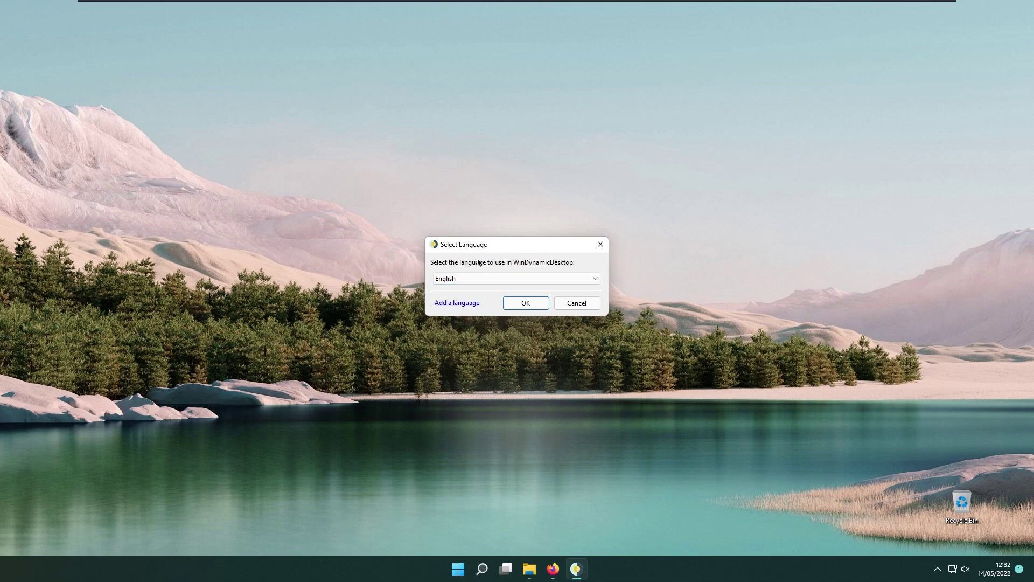
- Keep English as the app language and set the schedule location to London, confirming it
left_click(535, 308)
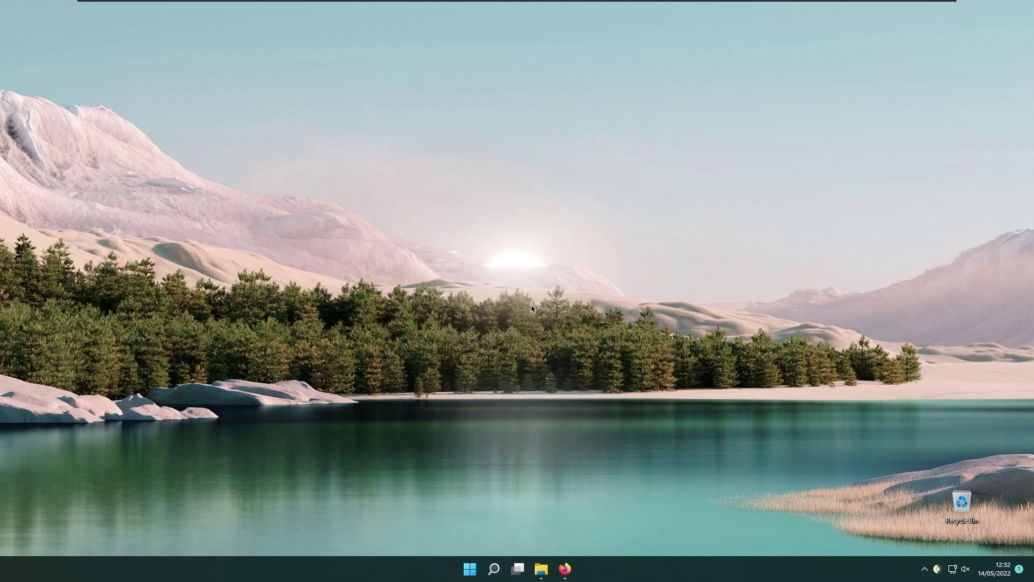
left_click(1009, 491)
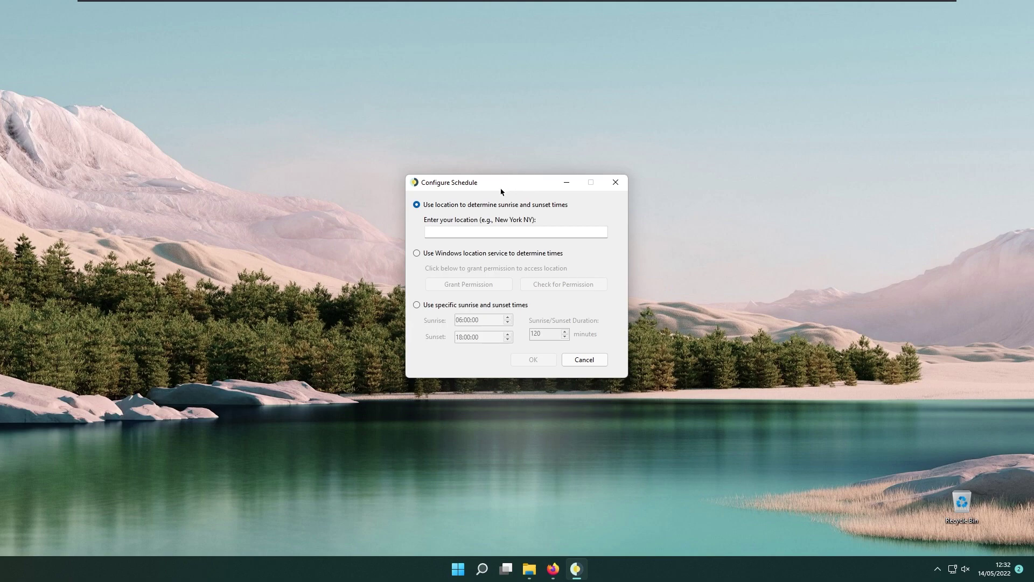
left_click(438, 228)
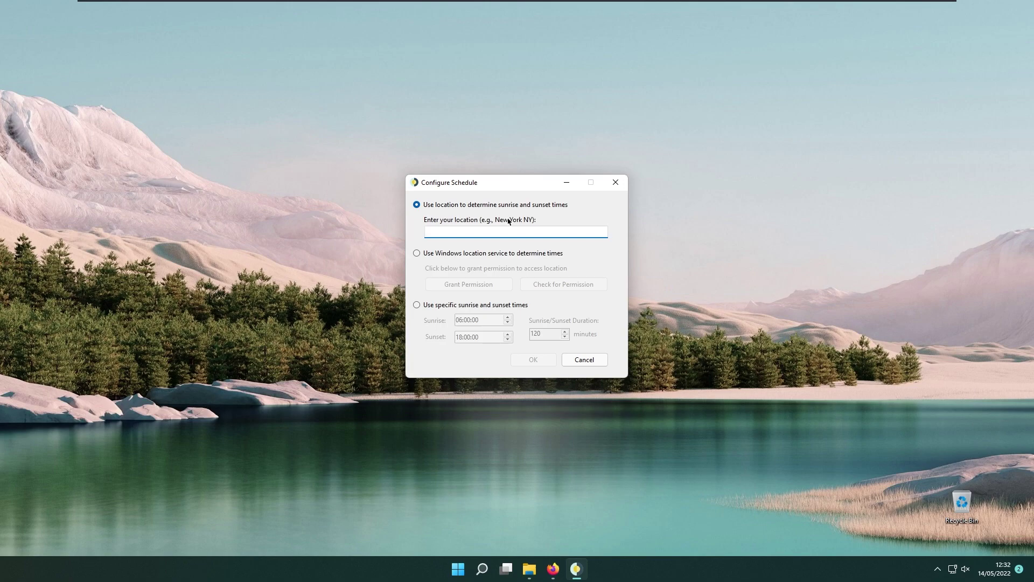
type("London")
left_click(521, 363)
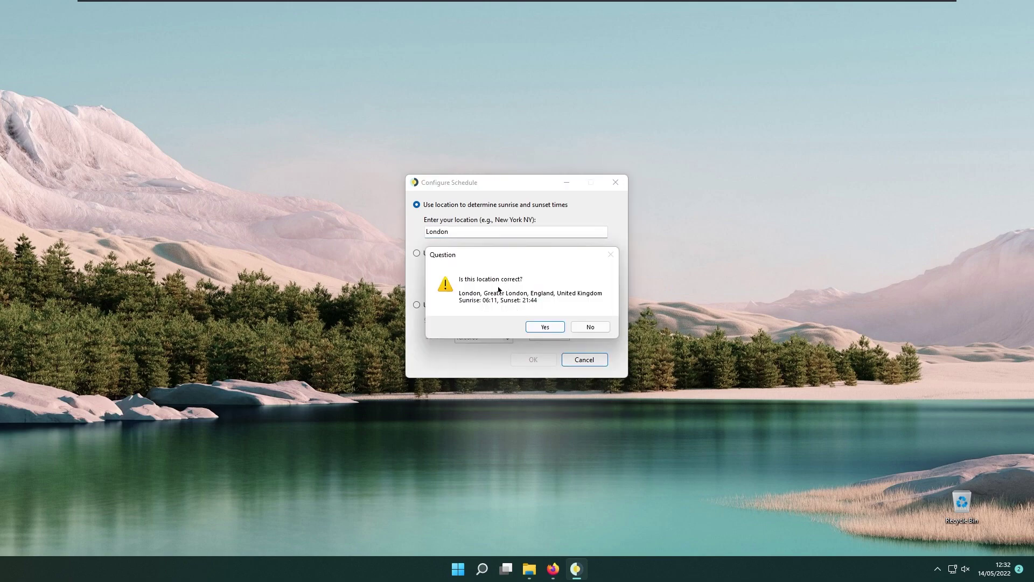
left_click(530, 323)
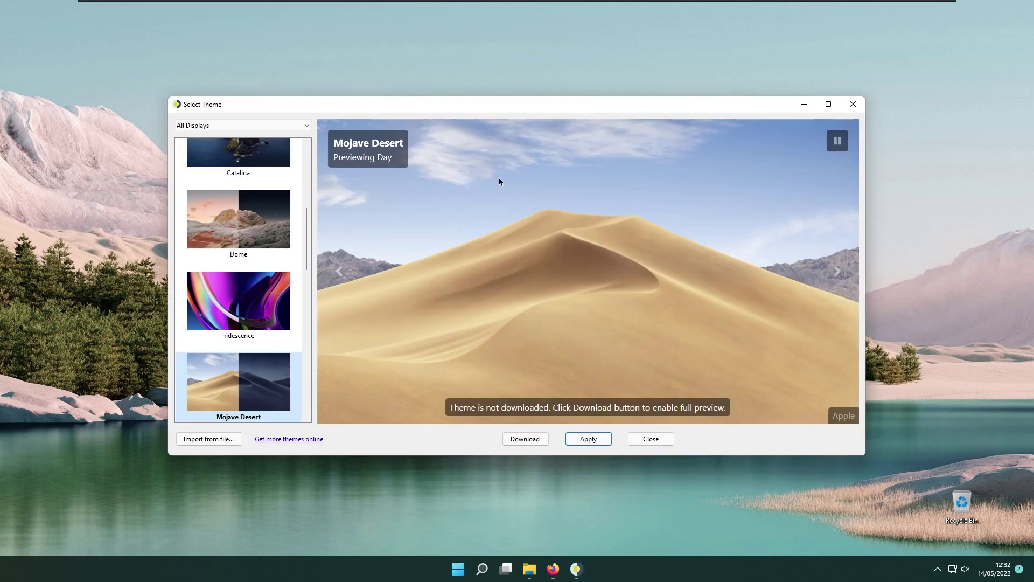
mouse_move(309, 247)
left_mouse_down()
mouse_move(311, 280)
mouse_move(358, 174)
left_mouse_up()
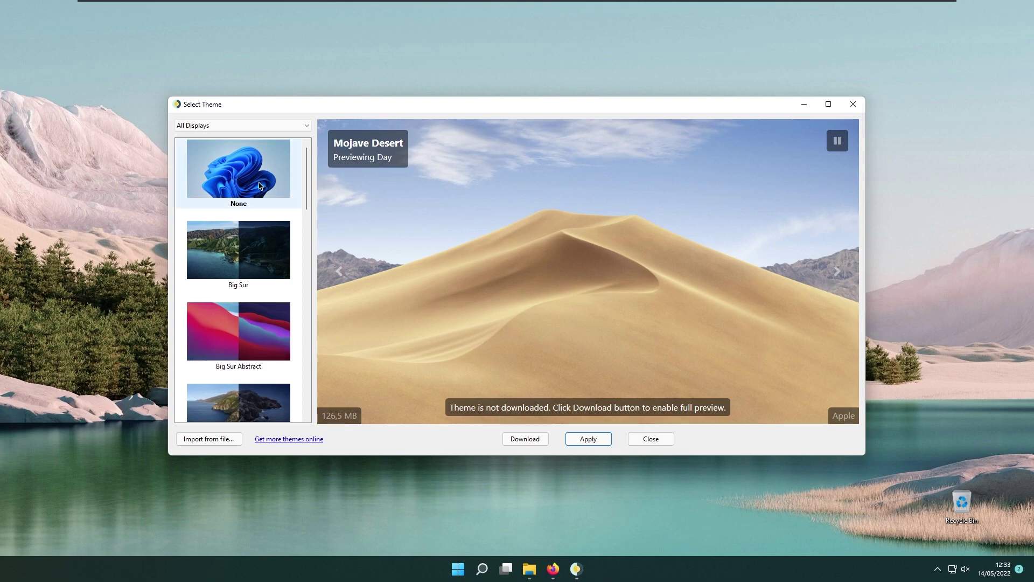
scroll(266, 279, "down", 5)
scroll(265, 277, "down", 5)
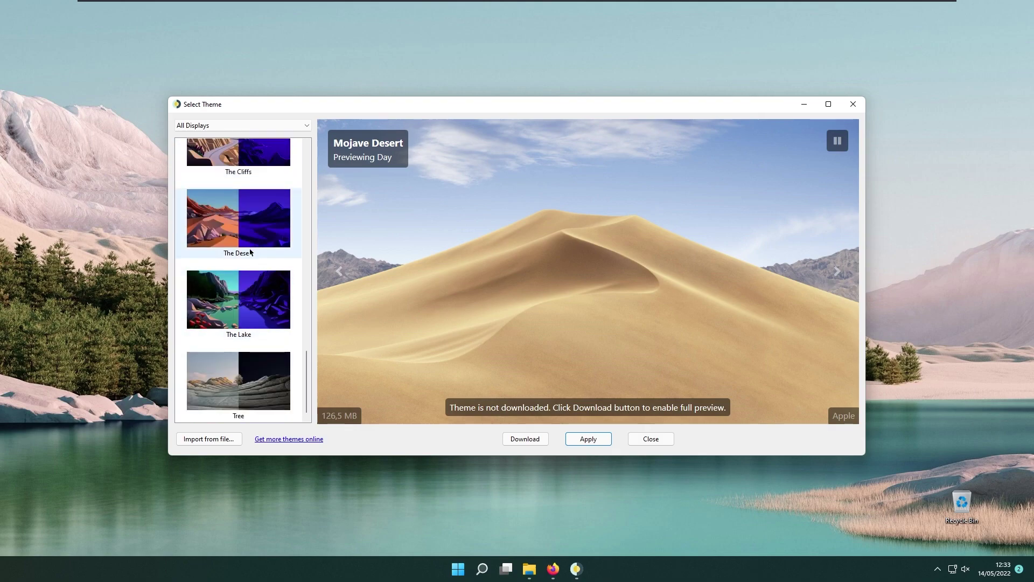
scroll(267, 278, "up", 3)
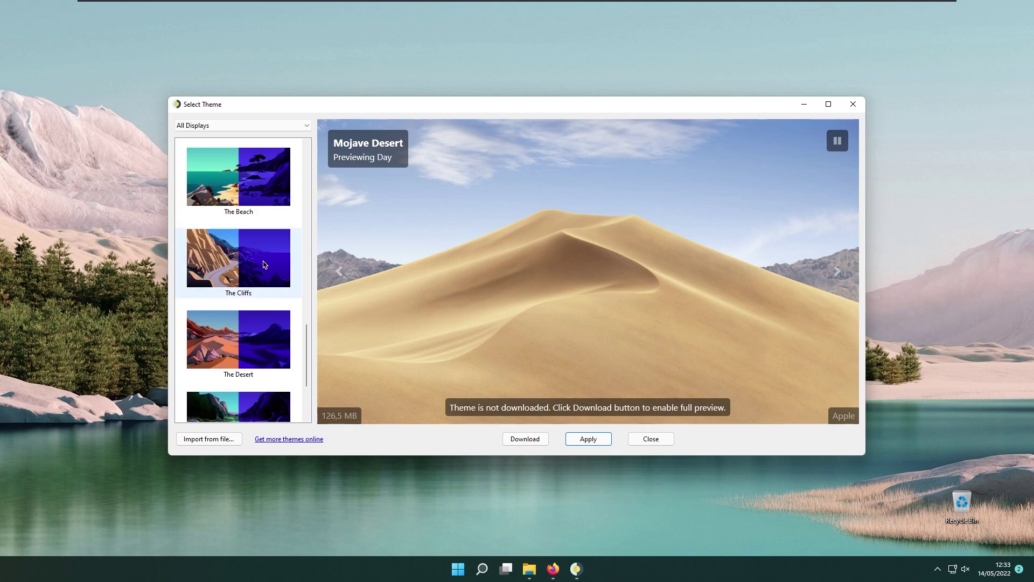
- Apply The Cliffs theme as the desktop wallpaper and dismiss the applied notification
left_click(269, 264)
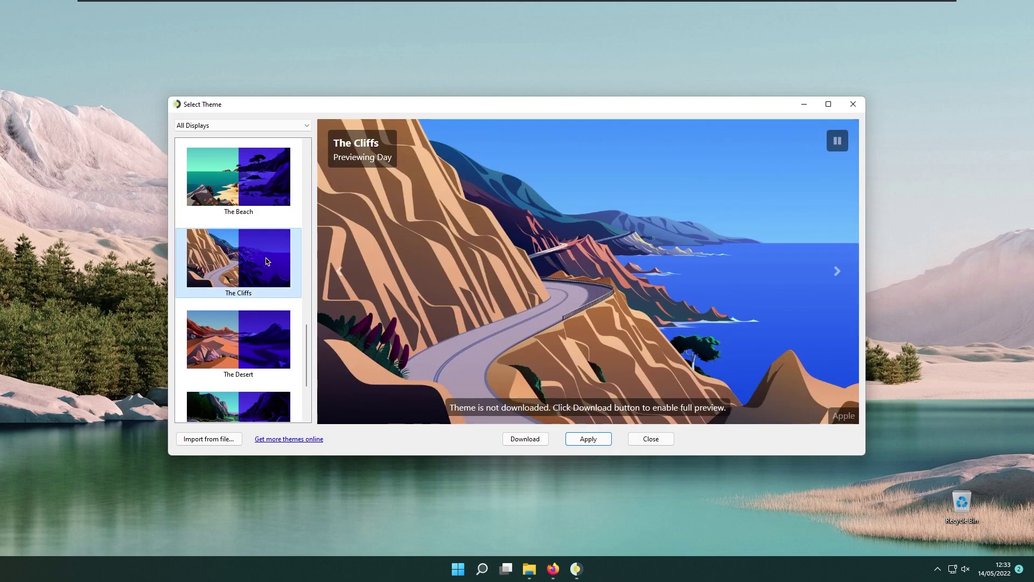
left_click(597, 442)
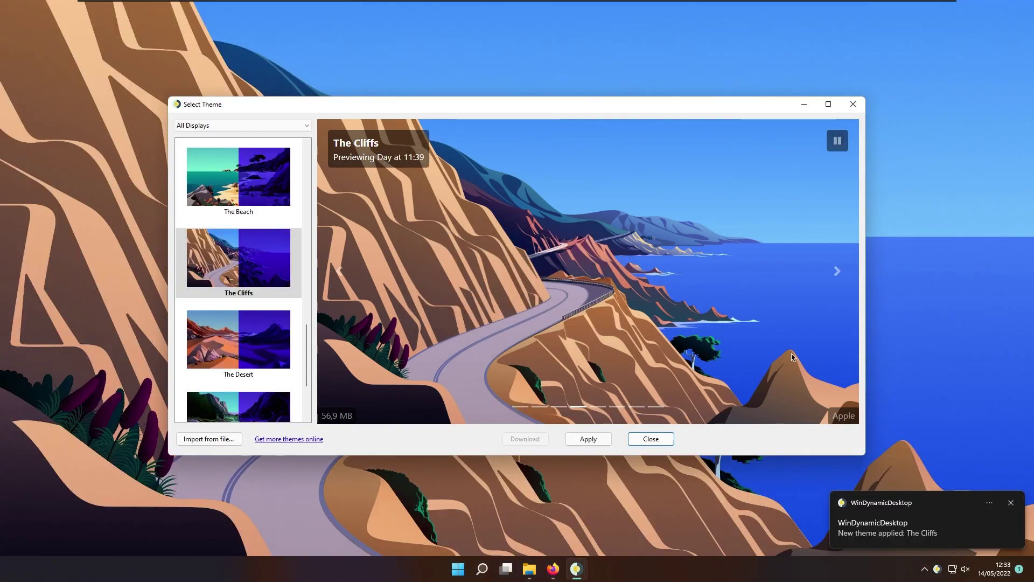
left_click(1011, 505)
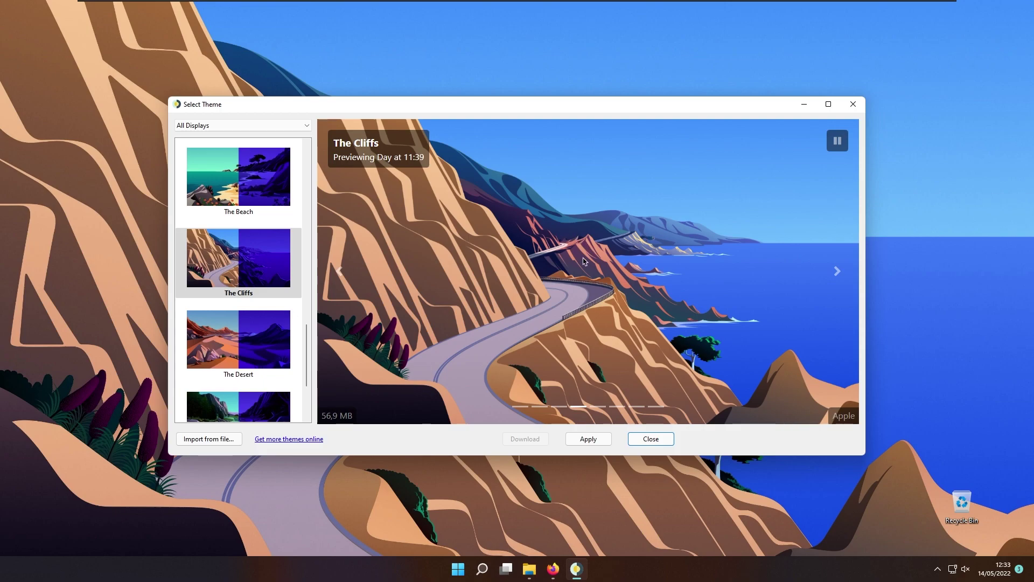
- Preview The Cliffs theme's sunset and night images
left_click_drag(532, 118, 535, 135)
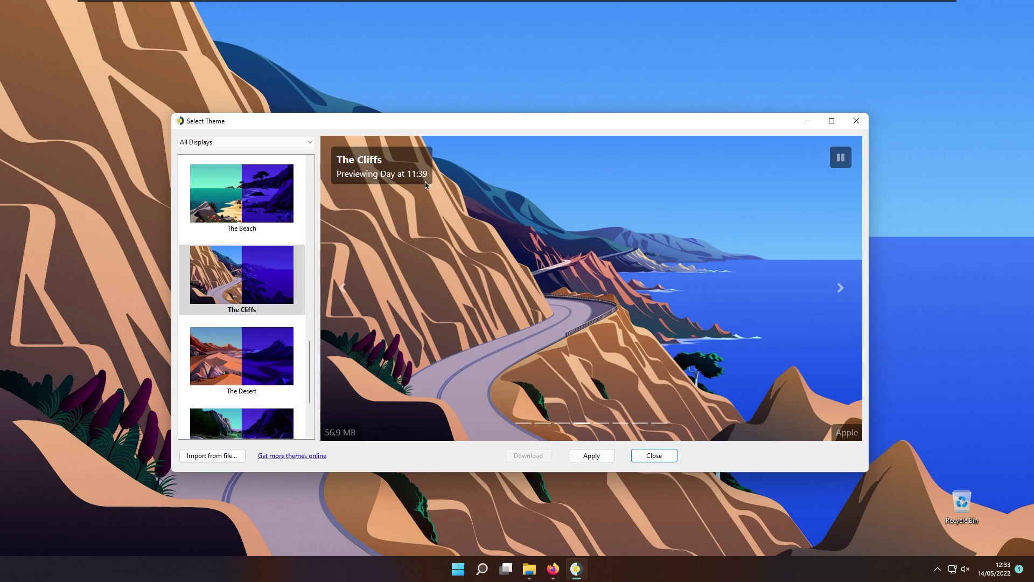
left_click(837, 291)
left_click(838, 292)
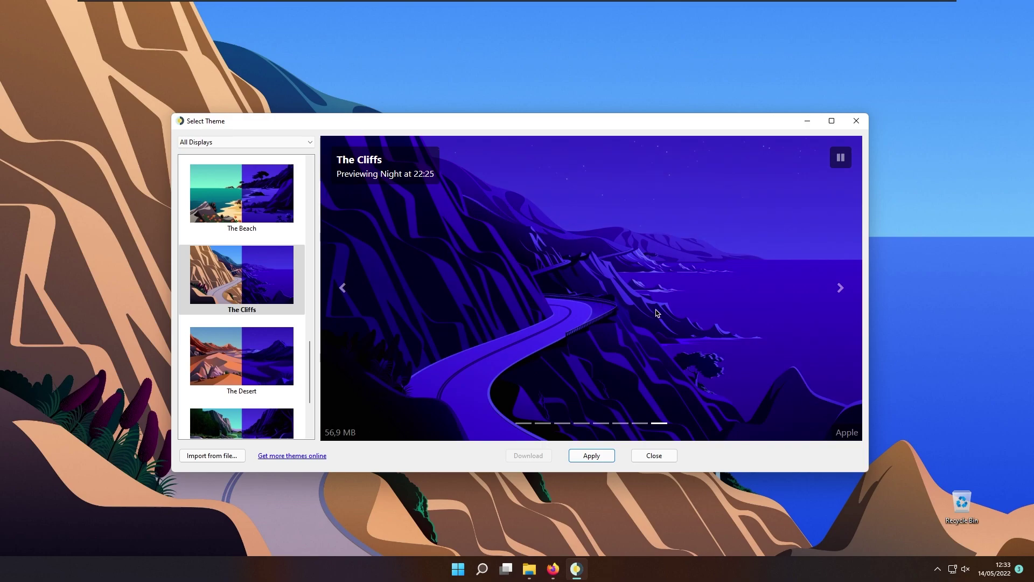
- Close the theme window and open Task Manager in its detailed view
left_click(857, 123)
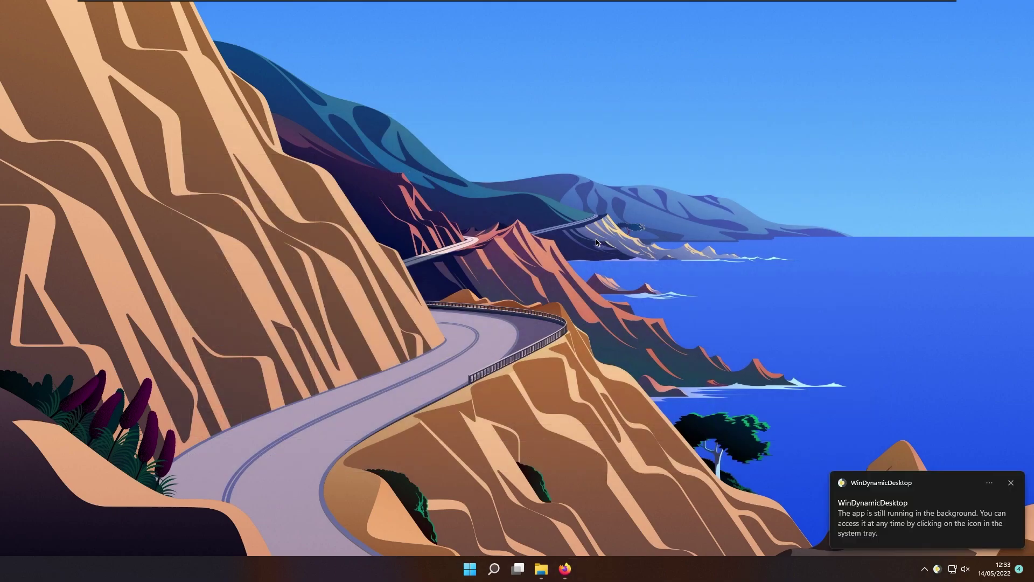
left_click(1009, 487)
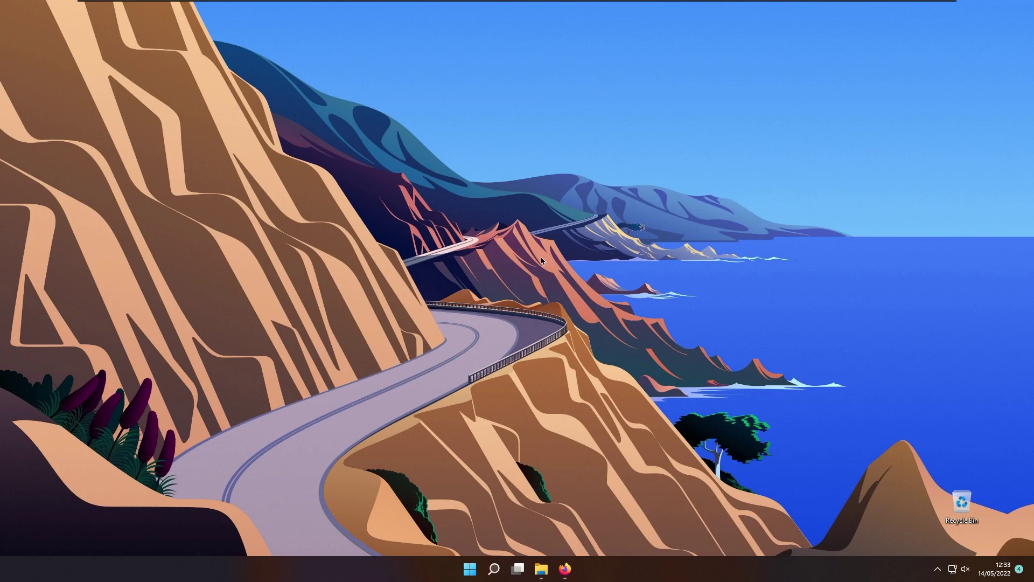
right_click(469, 570)
left_click(486, 443)
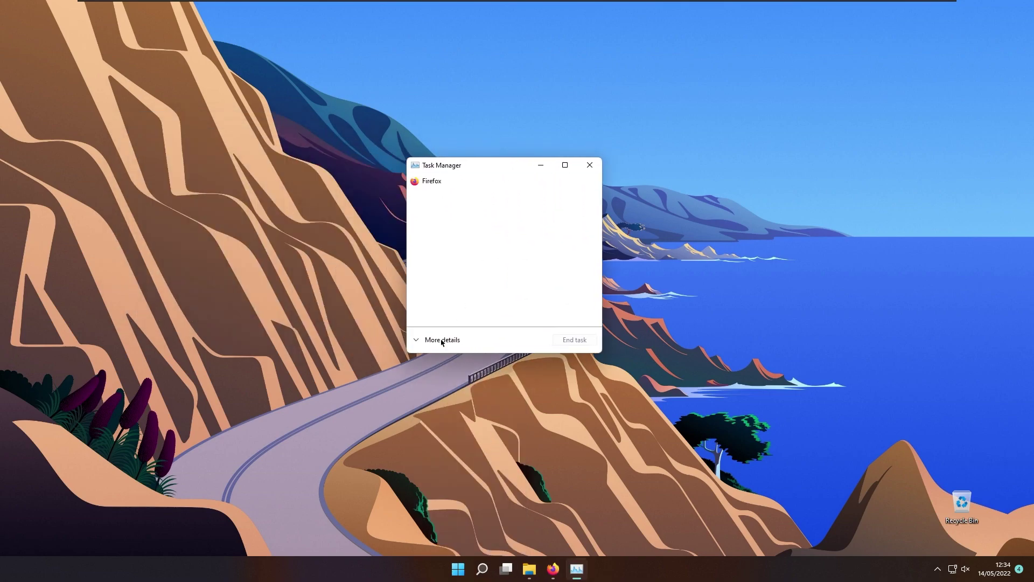
left_click(442, 340)
- Check Performance, select the WinDynamicDesktop process, then reveal the hidden tray icons
left_click(475, 195)
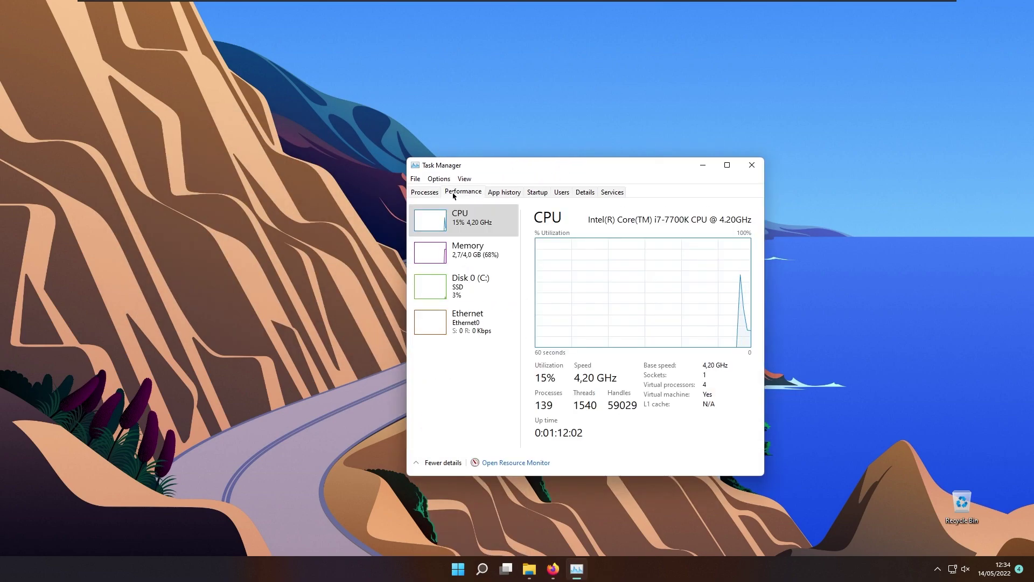
left_click(424, 192)
scroll(489, 364, "down", 3)
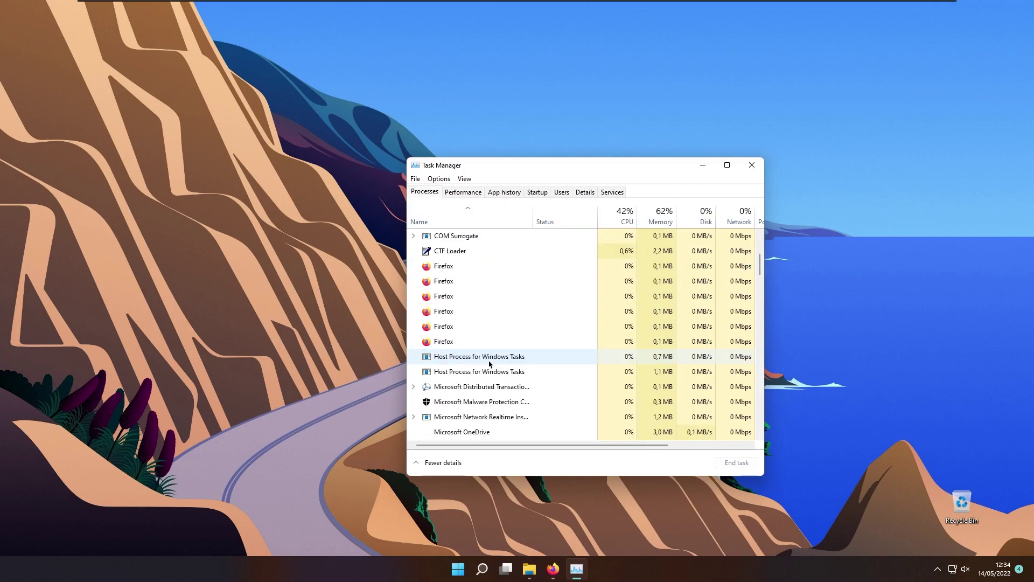
scroll(489, 364, "down", 2)
scroll(489, 363, "down", 2)
scroll(490, 361, "down", 1)
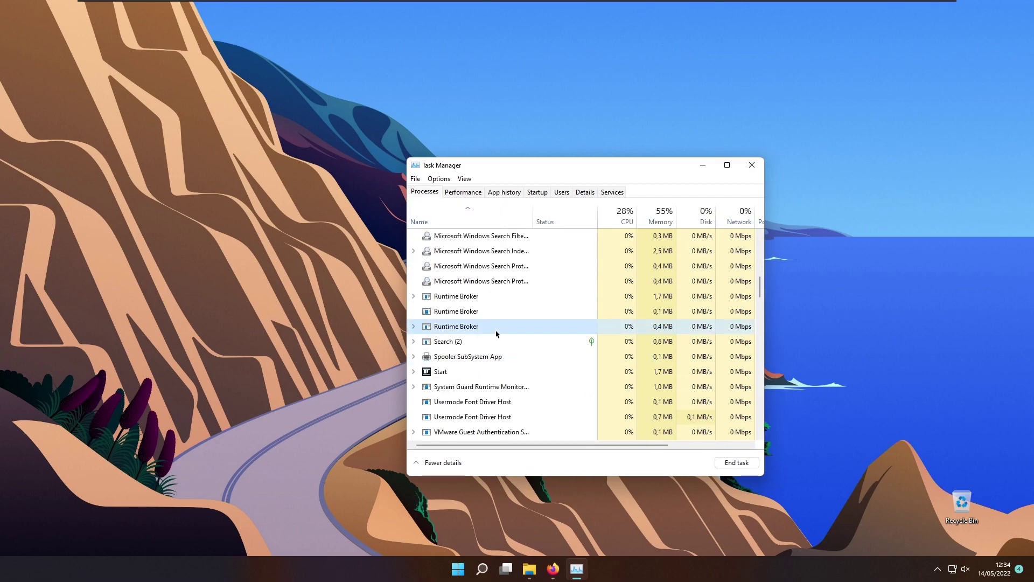
scroll(496, 333, "down", 2)
scroll(531, 381, "down", 1)
scroll(531, 374, "down", 1)
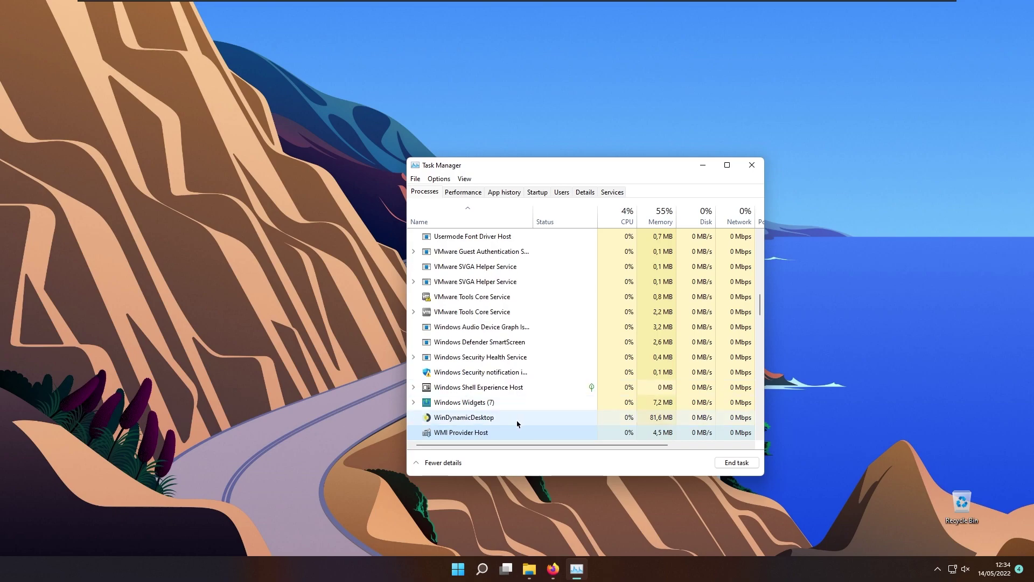
left_click(517, 418)
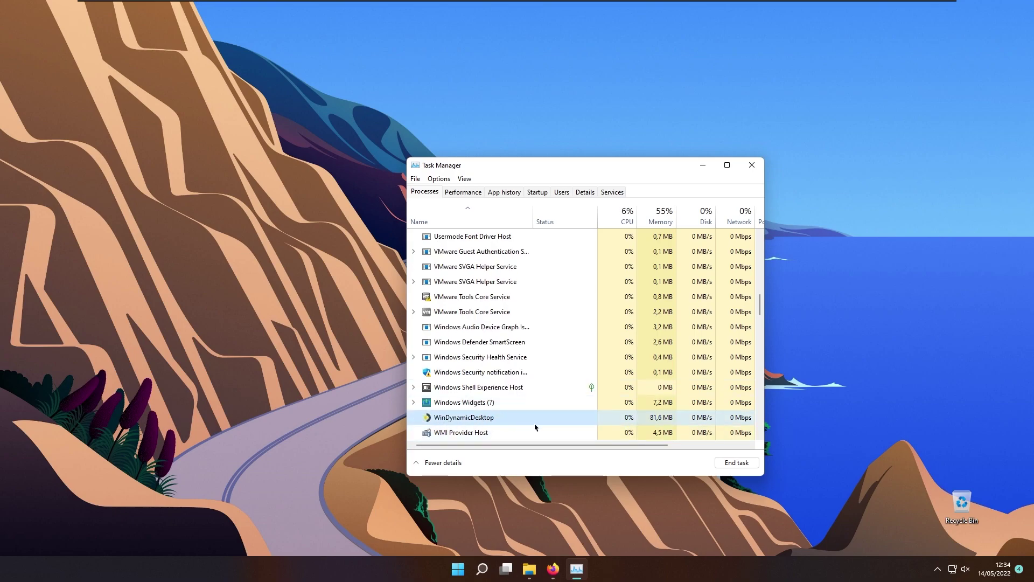
left_click_drag(599, 447, 666, 447)
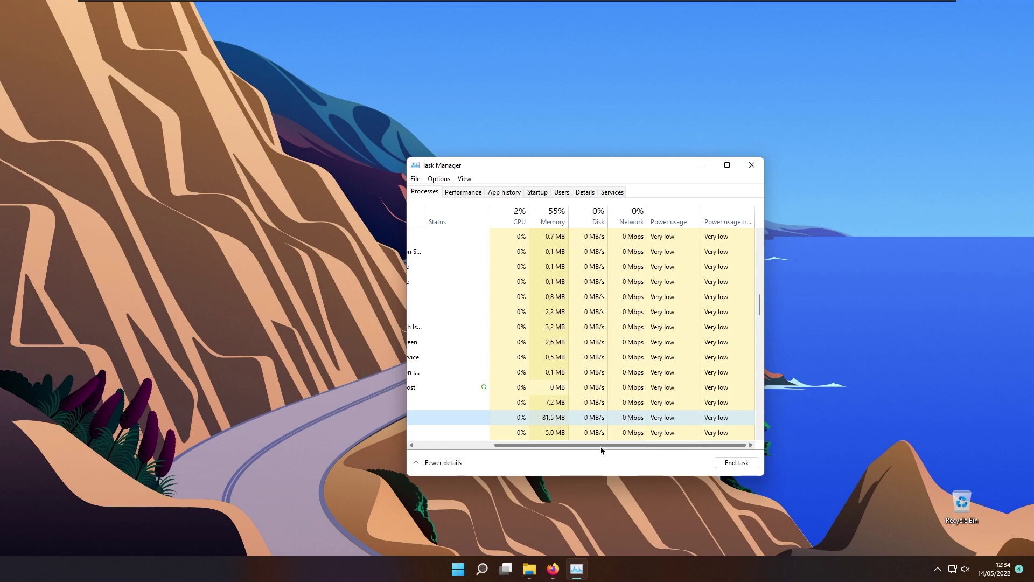
left_click_drag(601, 445, 540, 415)
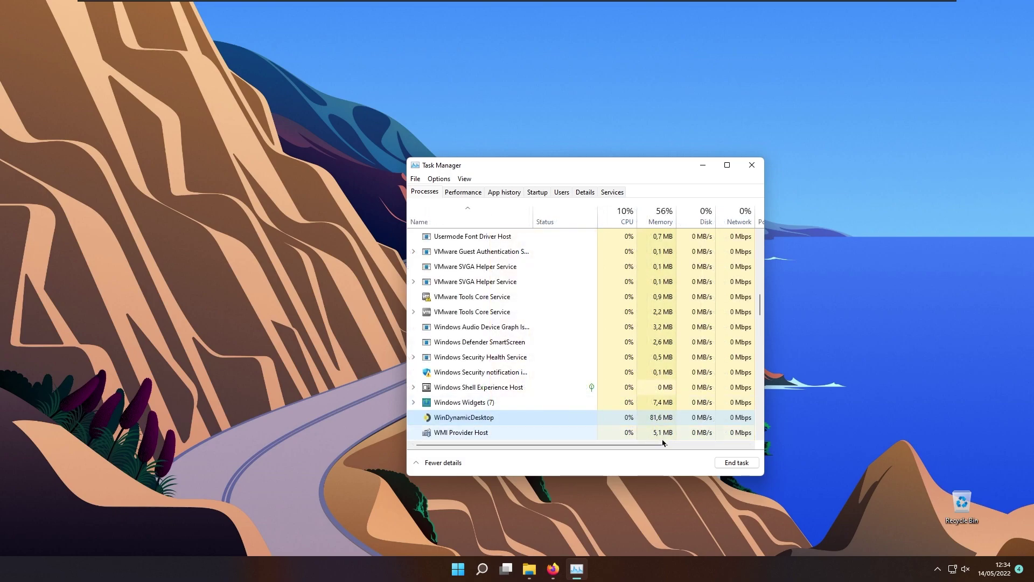
left_click_drag(662, 443, 708, 458)
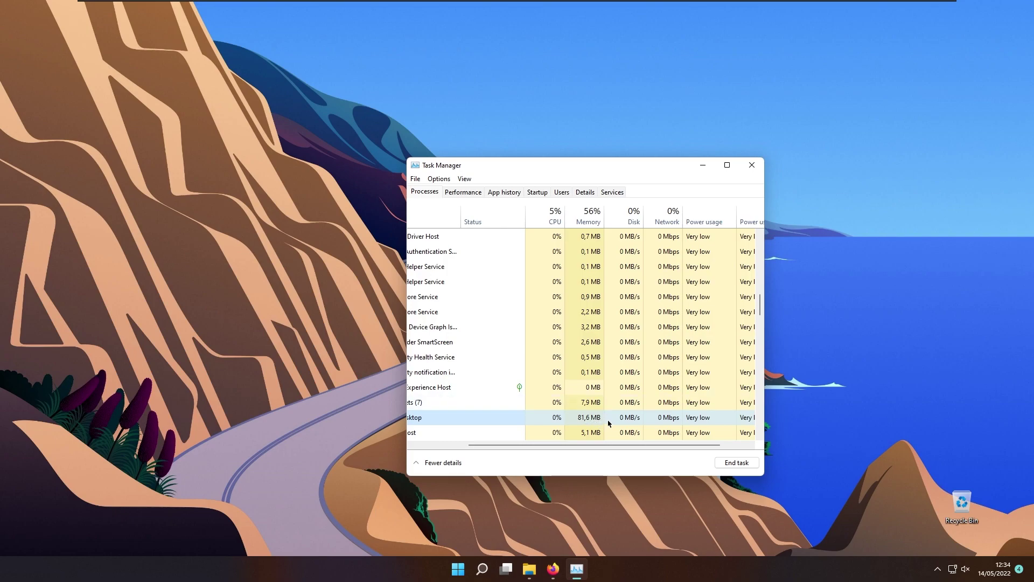
left_click(937, 568)
- Download and apply the Catalina theme from the tray's Select Theme window, then close it
right_click(958, 540)
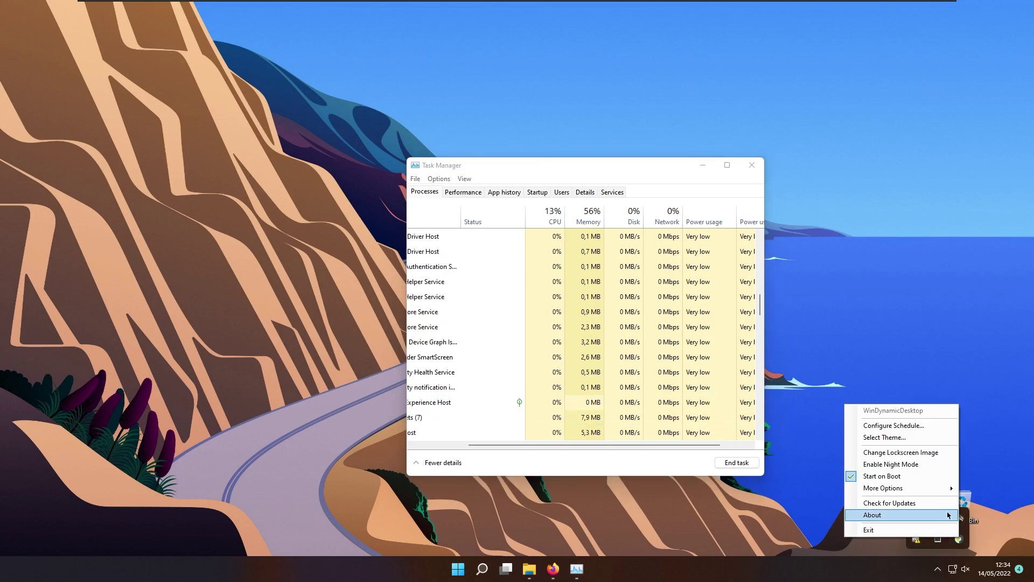
left_click(907, 438)
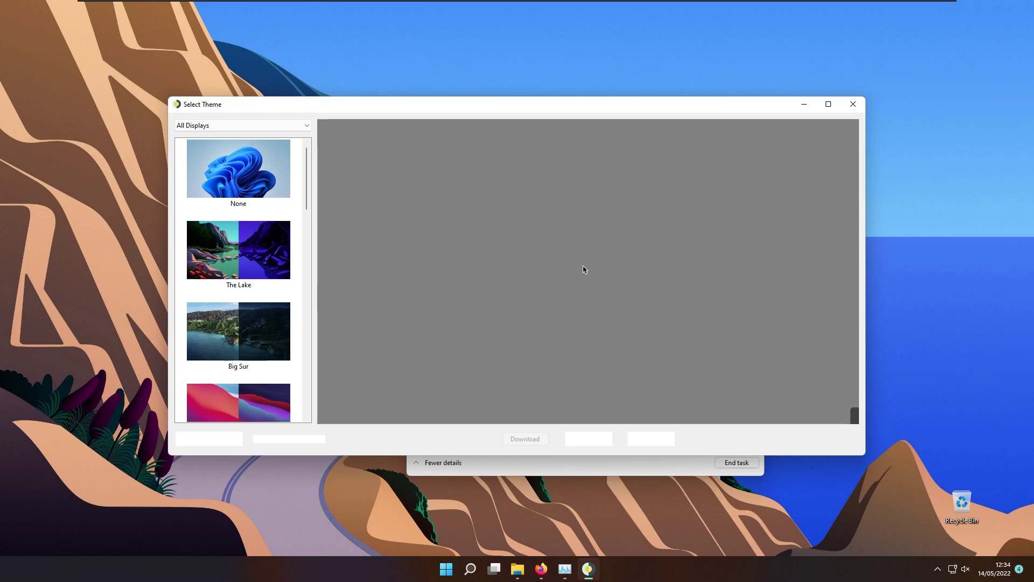
scroll(267, 274, "up", 5)
scroll(267, 256, "up", 5)
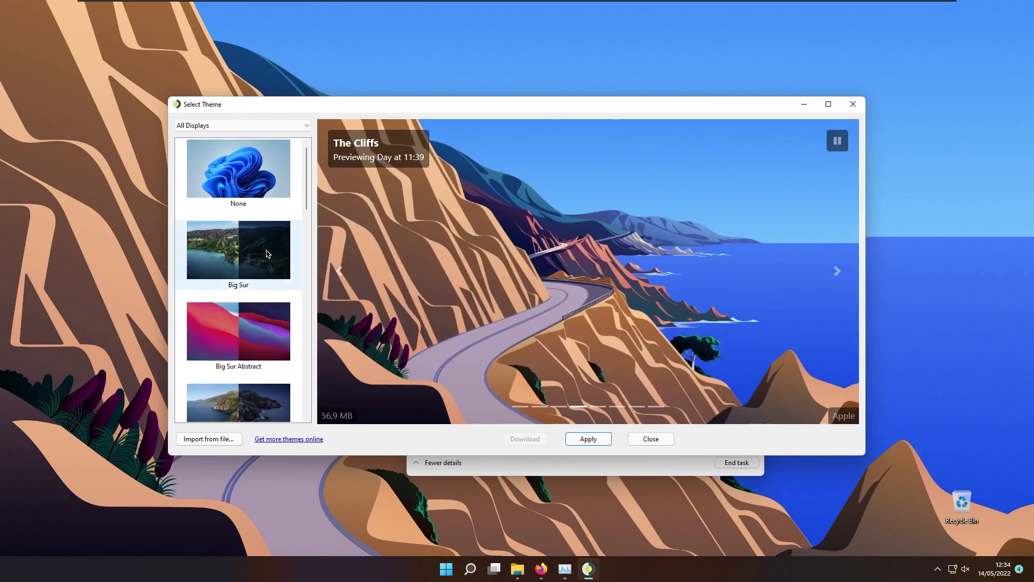
scroll(242, 265, "down", 3)
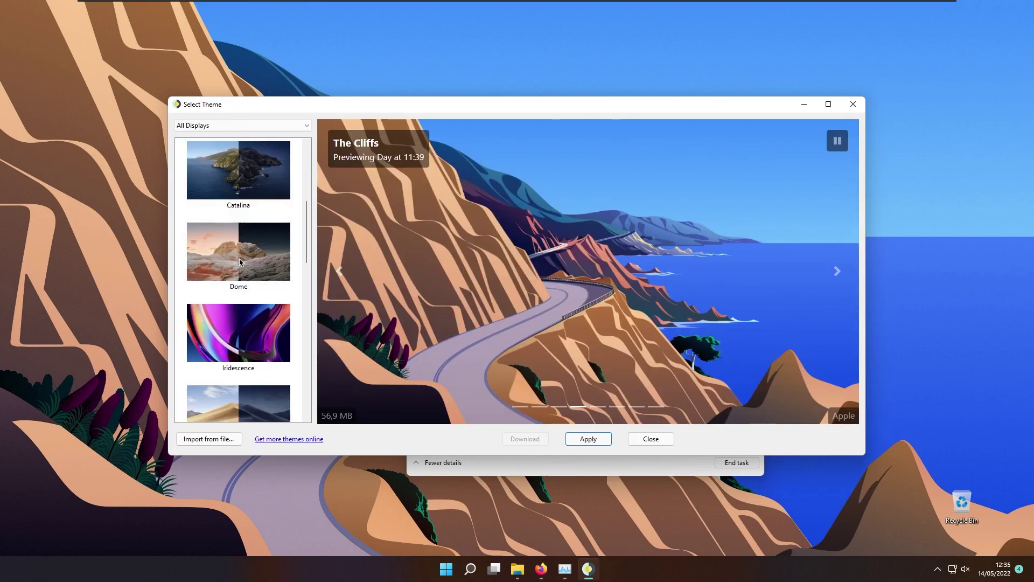
left_click(251, 173)
left_click(593, 439)
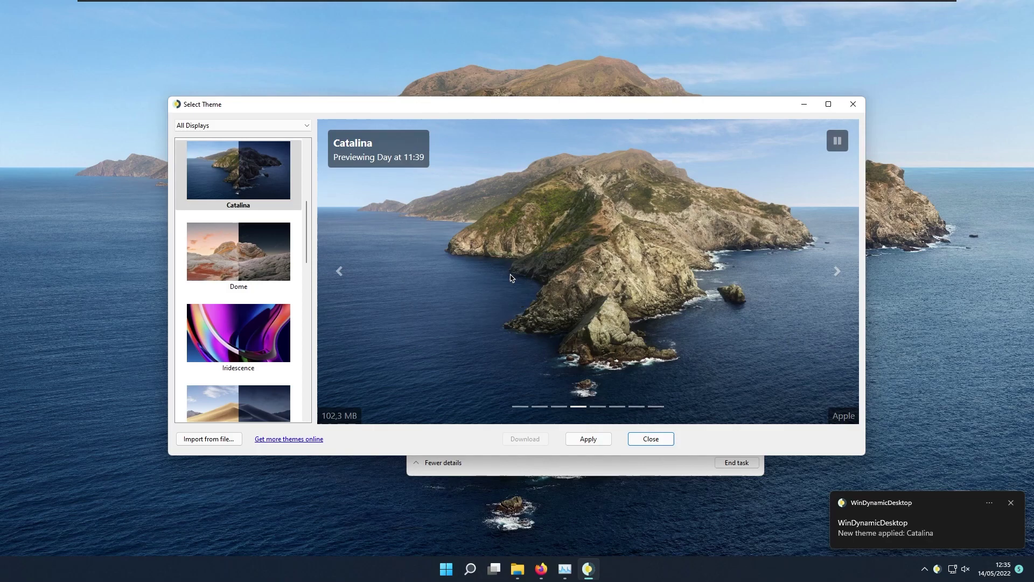
left_click(855, 108)
left_click_drag(607, 445, 530, 455)
- Toggle Task Manager between compact and detailed views, reposition it, then close it
left_click(444, 462)
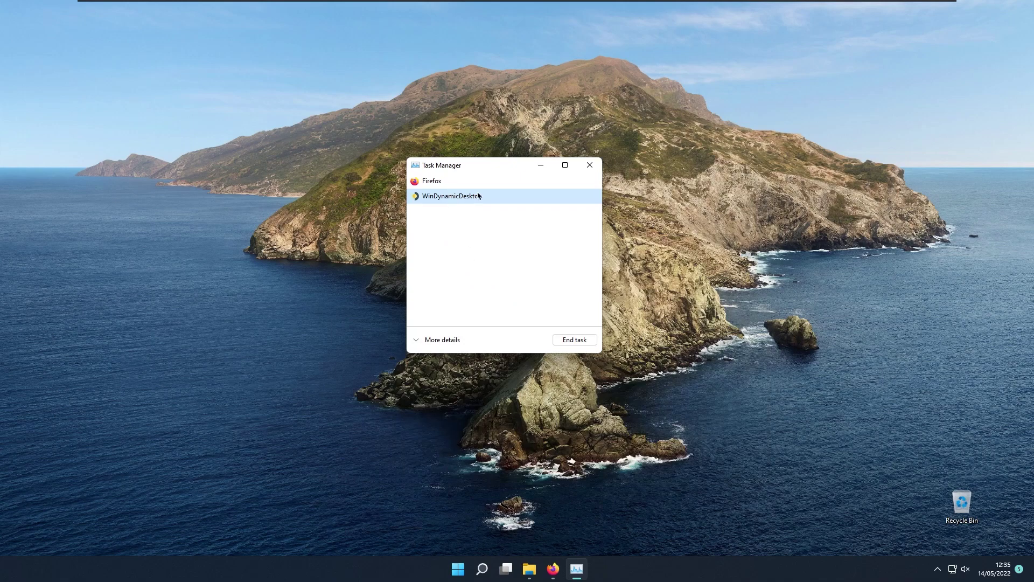
left_click(456, 344)
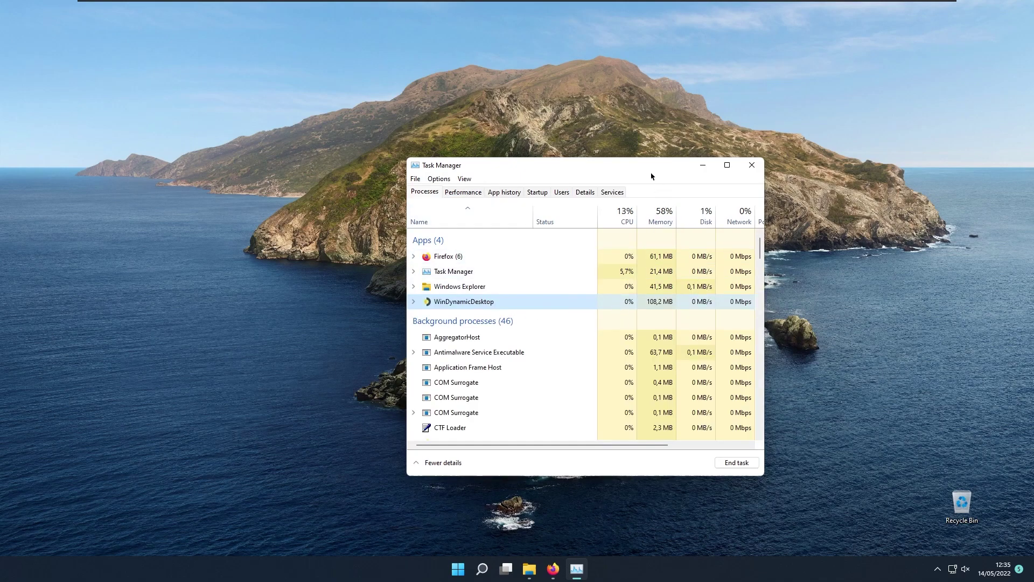
left_click_drag(653, 166, 620, 149)
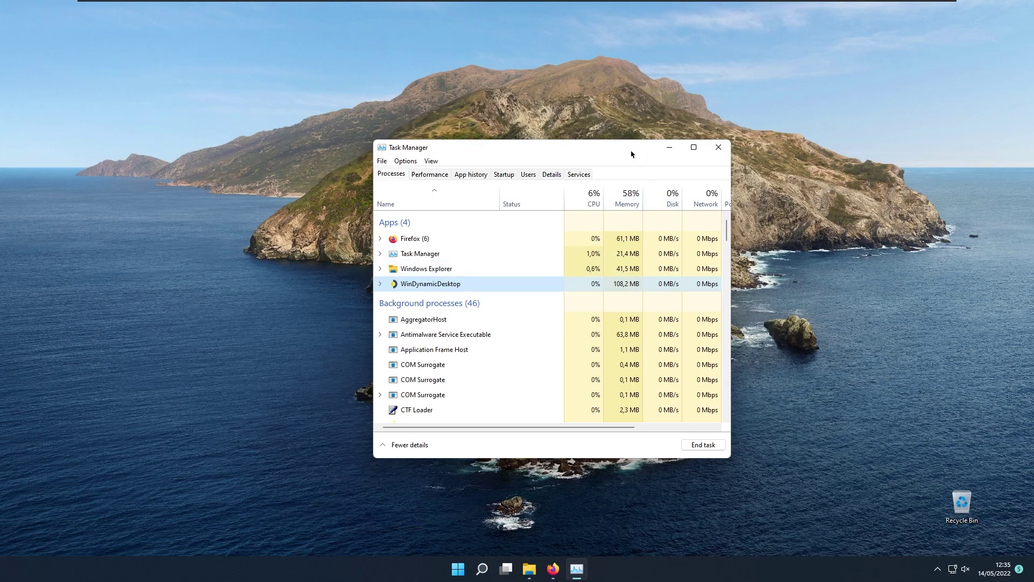
left_click_drag(630, 151, 609, 148)
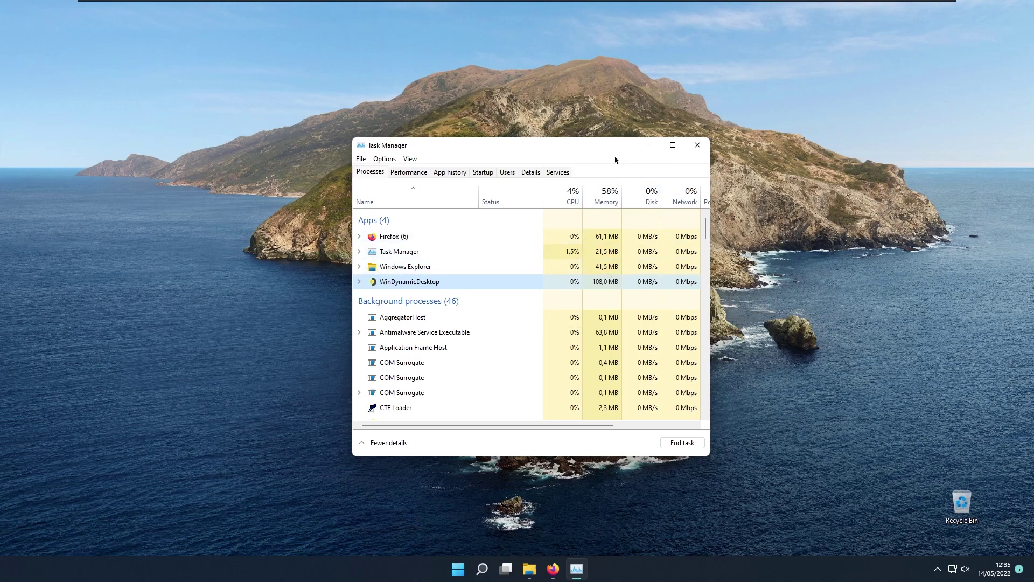
left_click(382, 443)
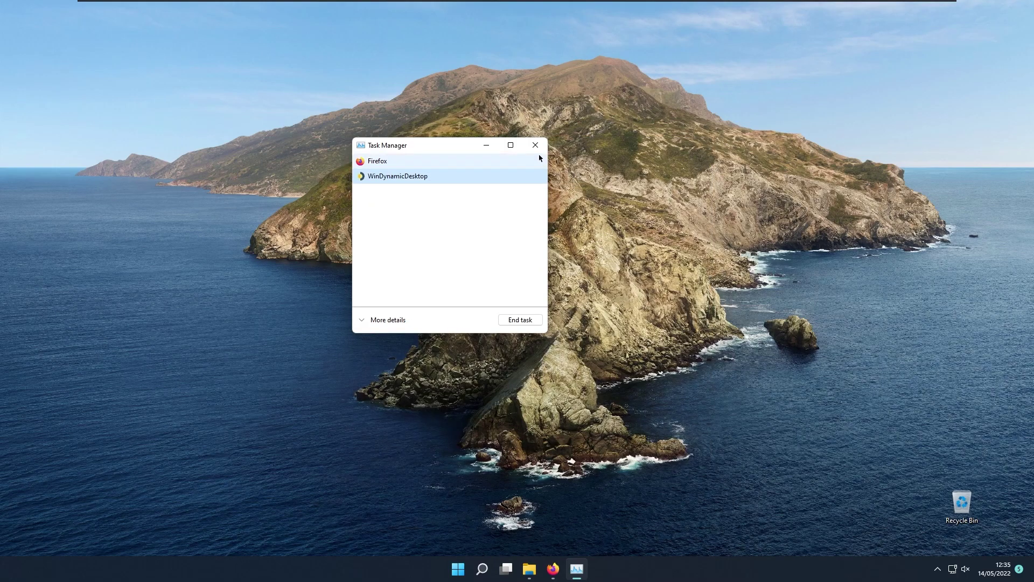
left_click(535, 144)
- Return to Firefox's README page and open the .ddw Theme Creator site
left_click(566, 569)
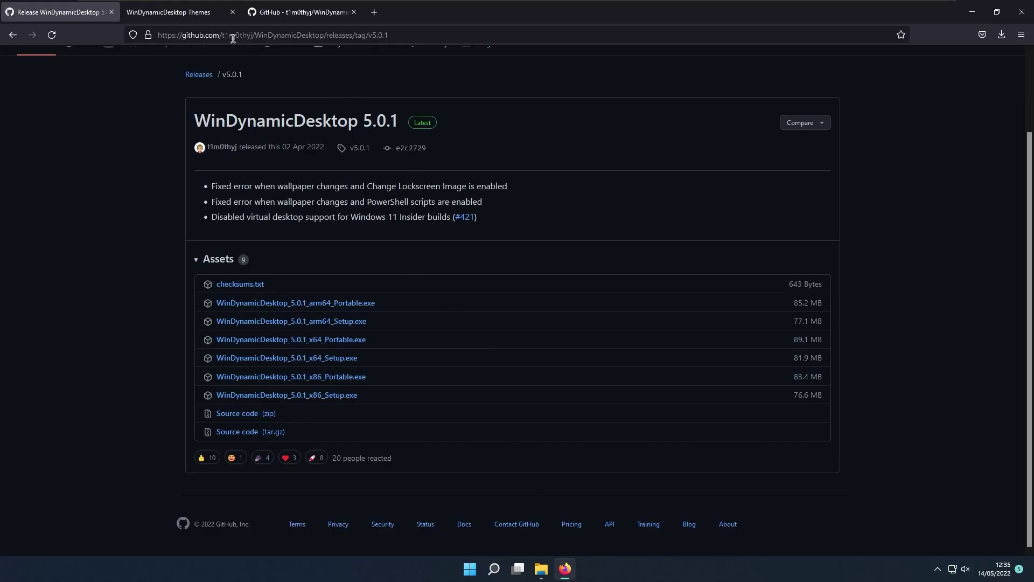
left_click(199, 20)
left_click(260, 20)
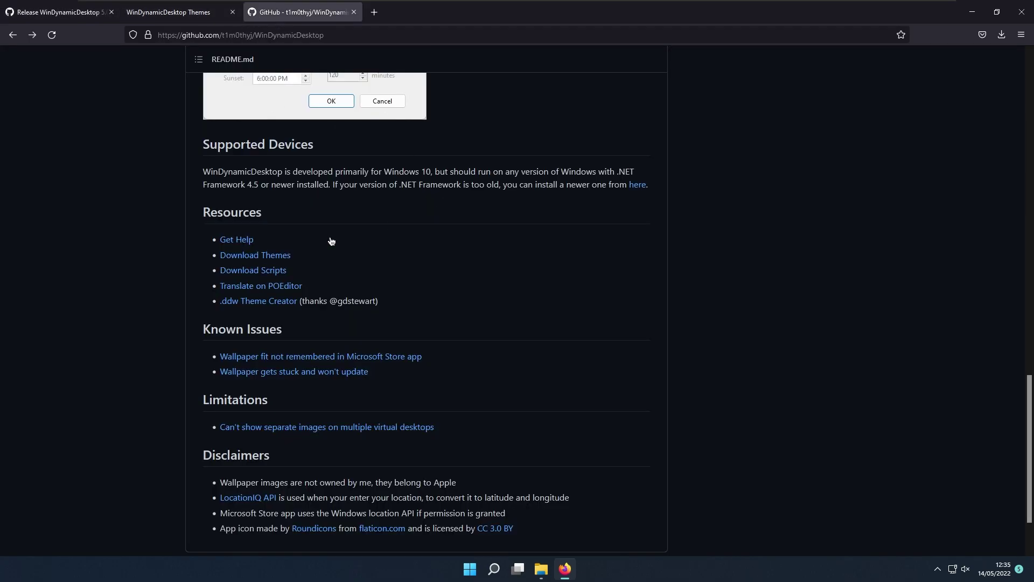
left_click(265, 305)
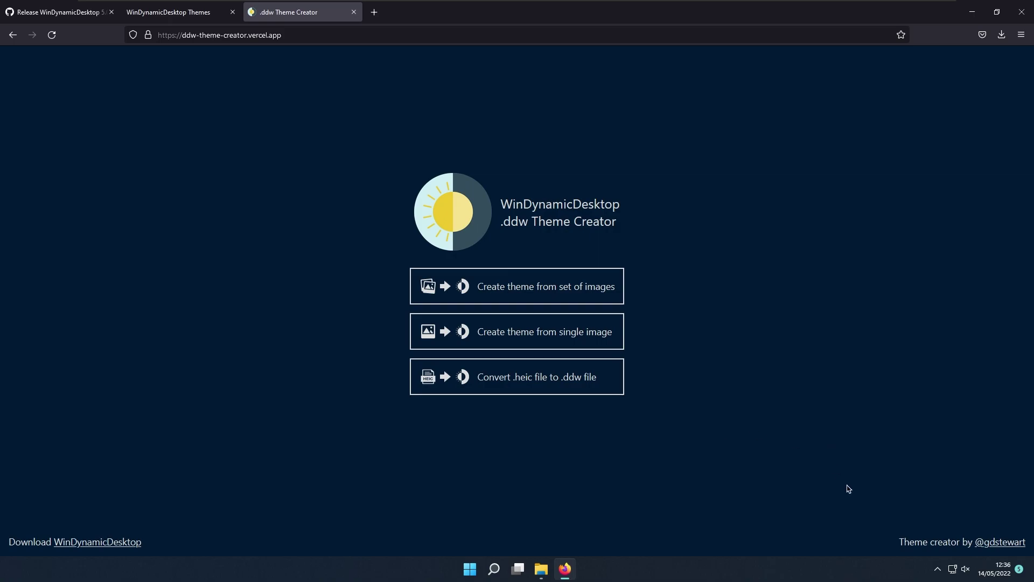
left_click(935, 570)
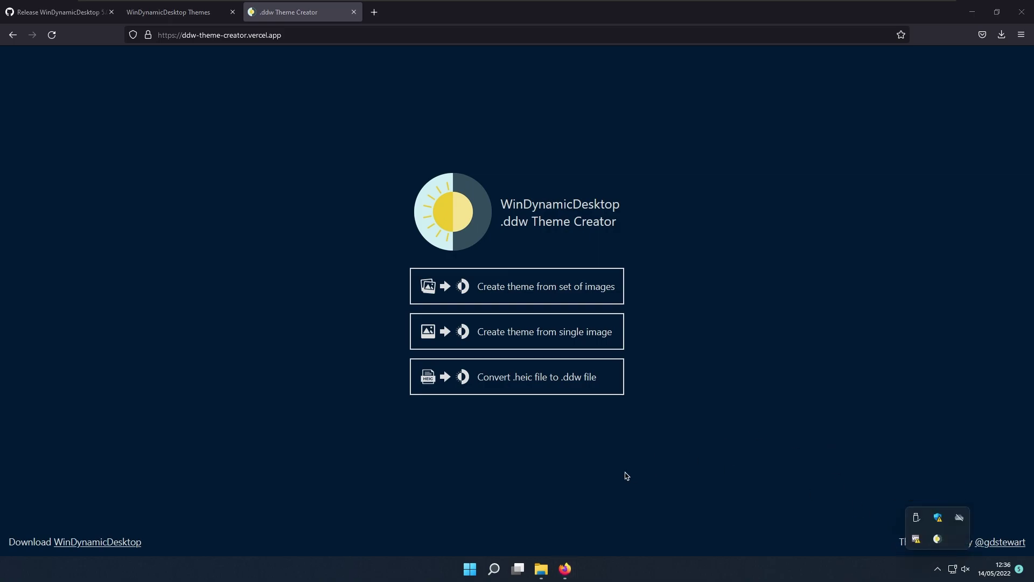
- Start a single-image theme and upload the downloaded PNG from the Downloads folder
left_click(561, 338)
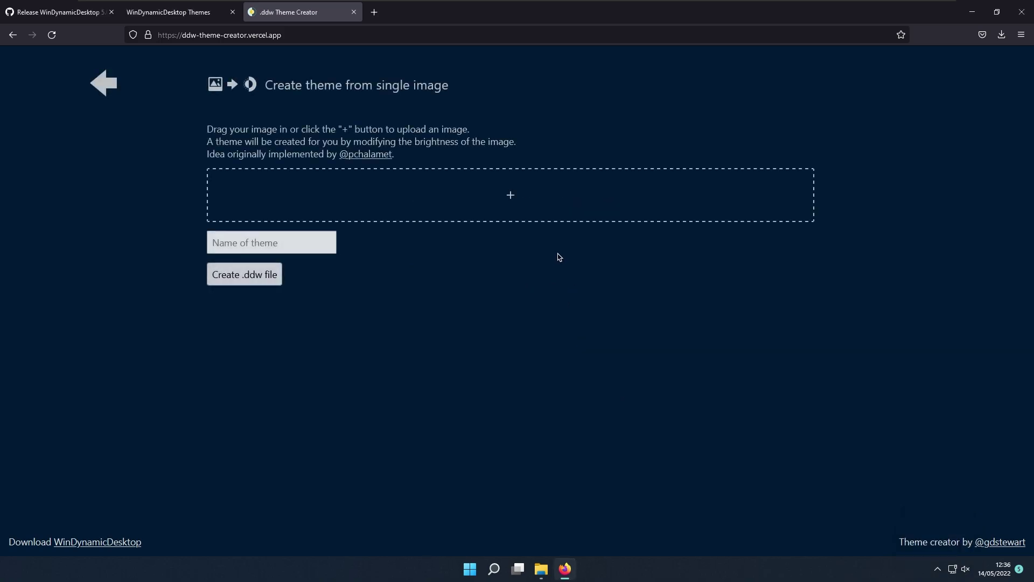
left_click(513, 199)
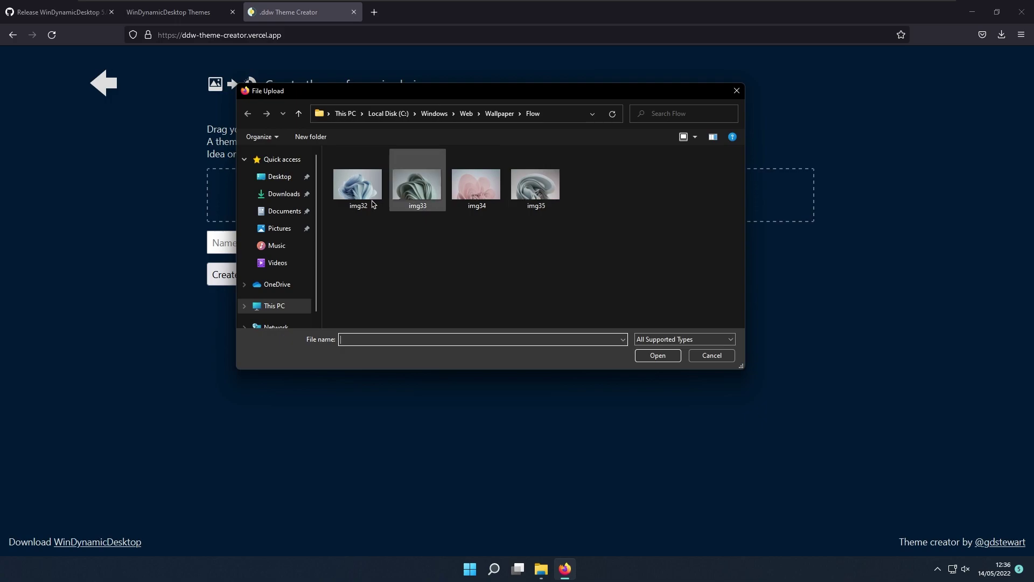
left_click(284, 198)
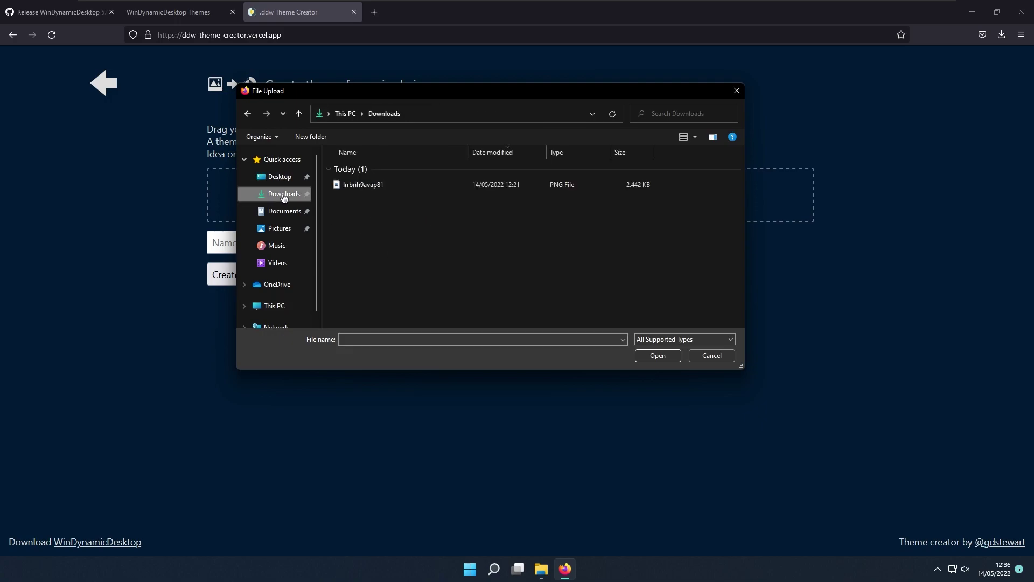
left_click(443, 187)
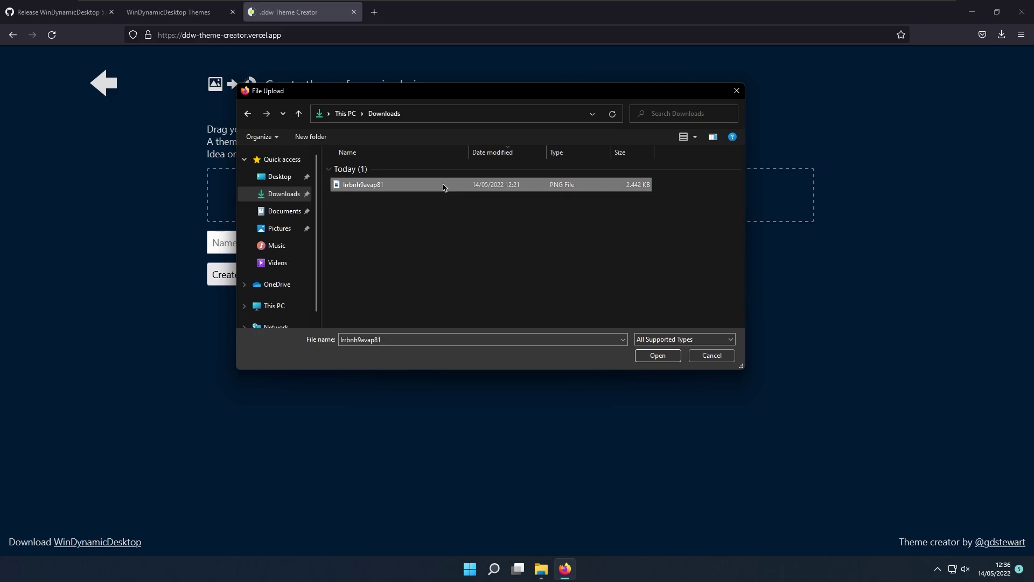
left_click(657, 355)
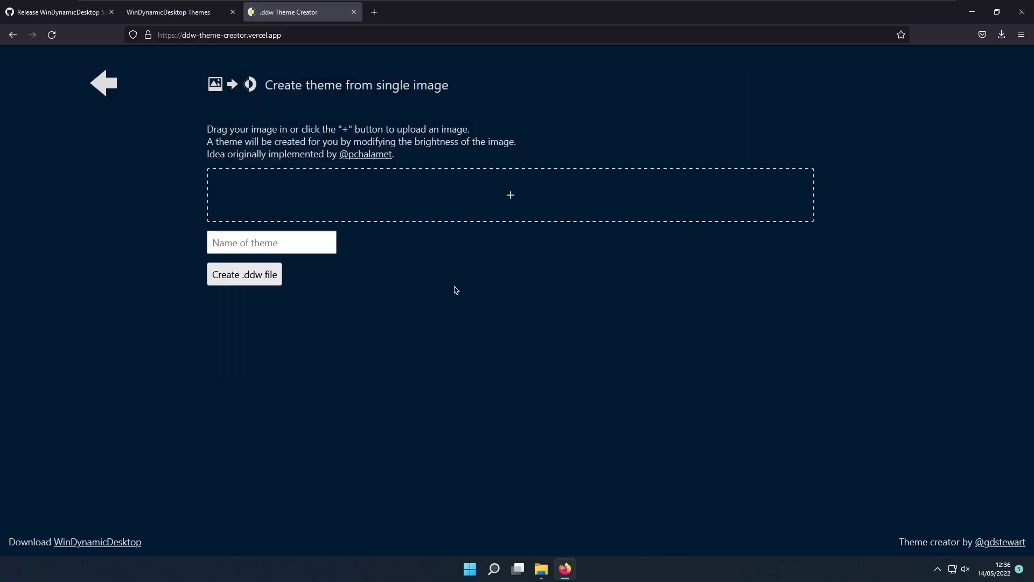
- Name the theme DynamicWallpaper, create it and download its .ddw file
left_click(284, 242)
type("DynamicWallpaper")
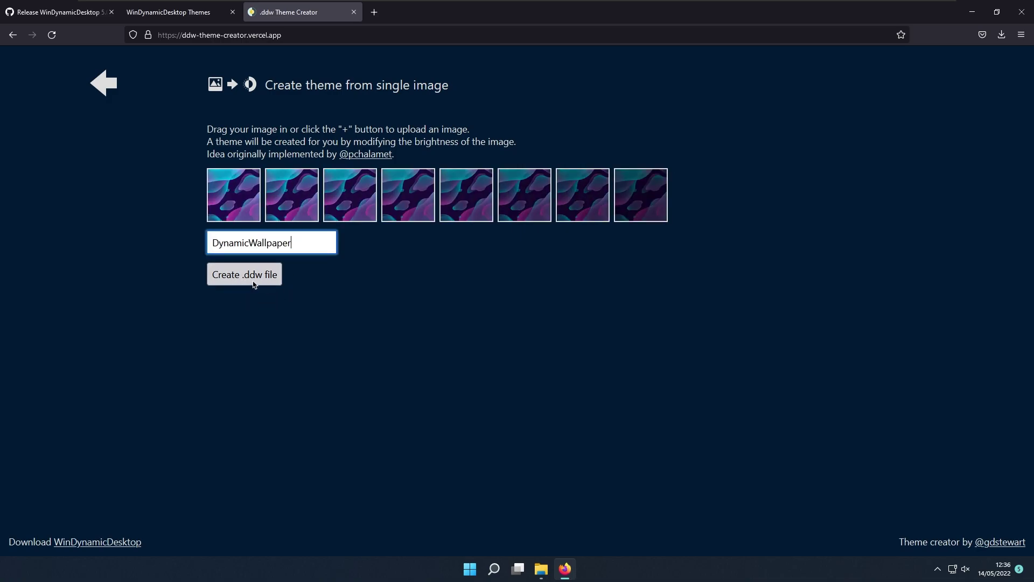
left_click(253, 279)
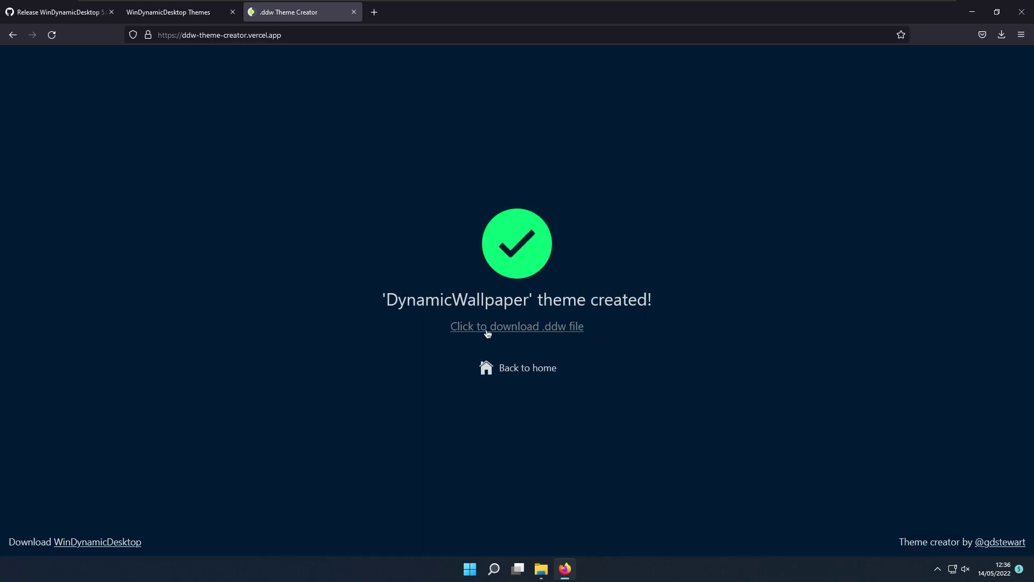
left_click(494, 328)
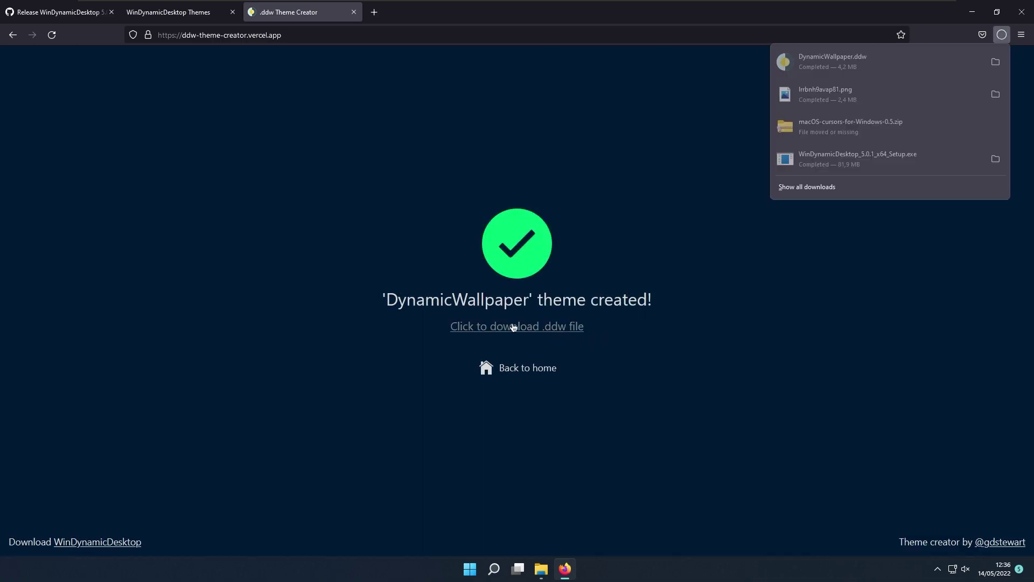
- Import DynamicWallpaper.ddw, apply it and step the preview forward toward night
left_click(840, 65)
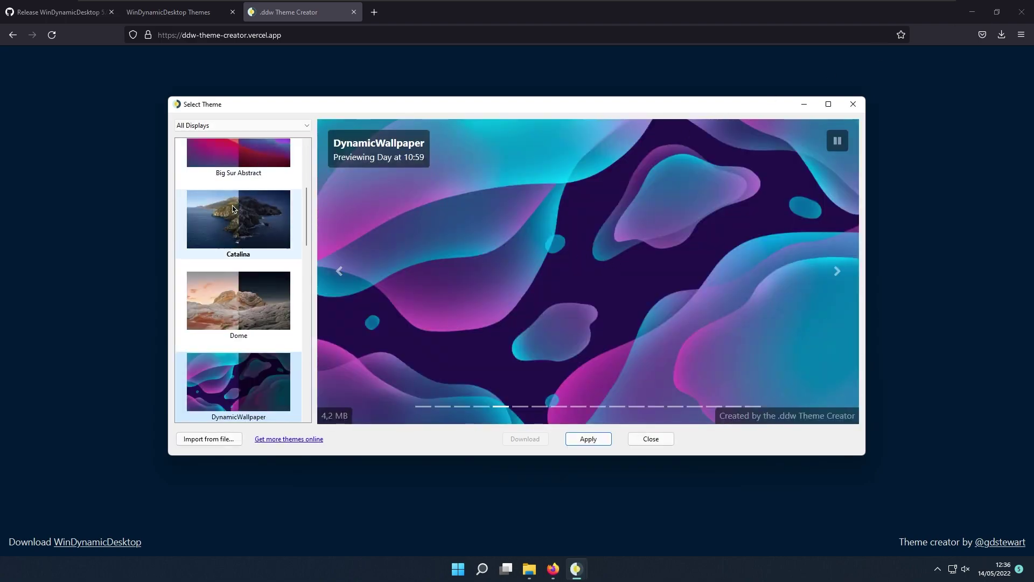
left_click(595, 442)
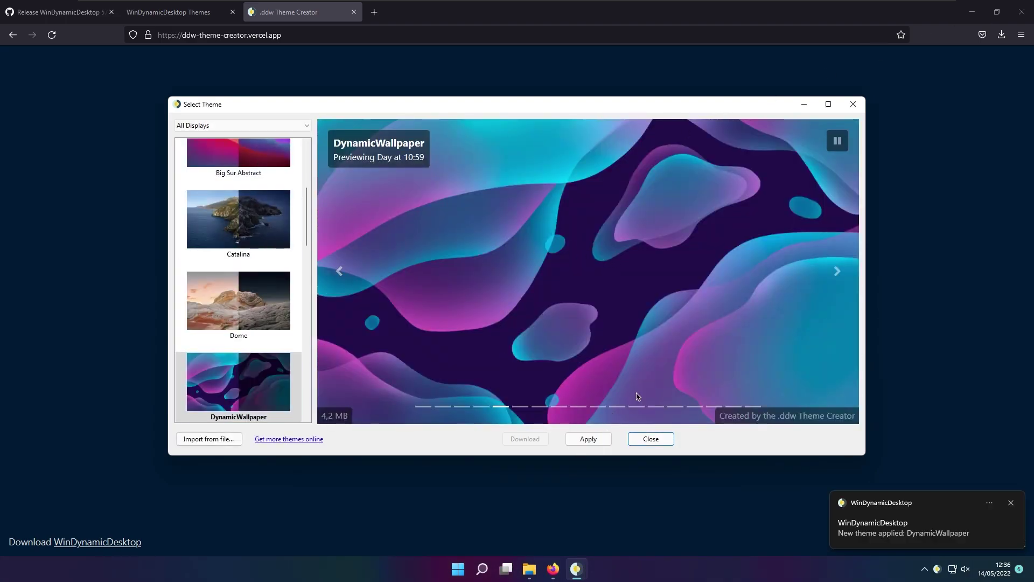
left_click(837, 273)
left_click(838, 273)
left_click(838, 272)
left_click(838, 273)
left_click(838, 273)
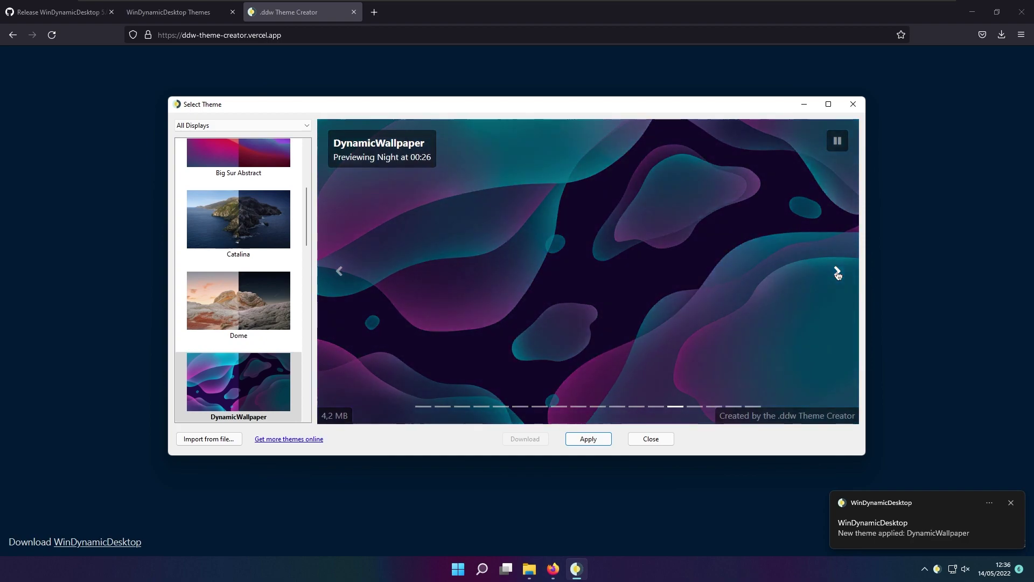
left_click(339, 269)
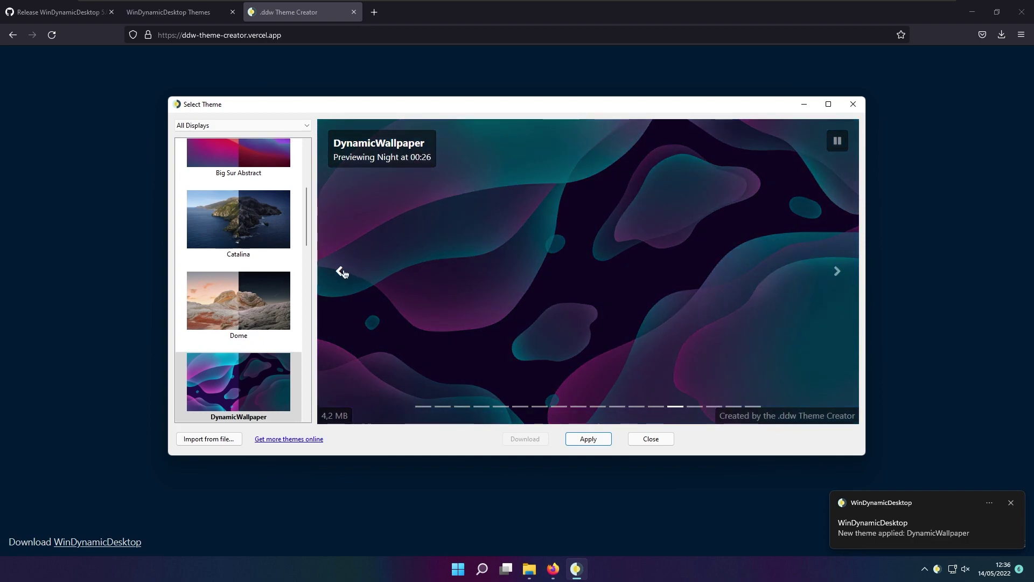
left_click(834, 272)
left_click(835, 272)
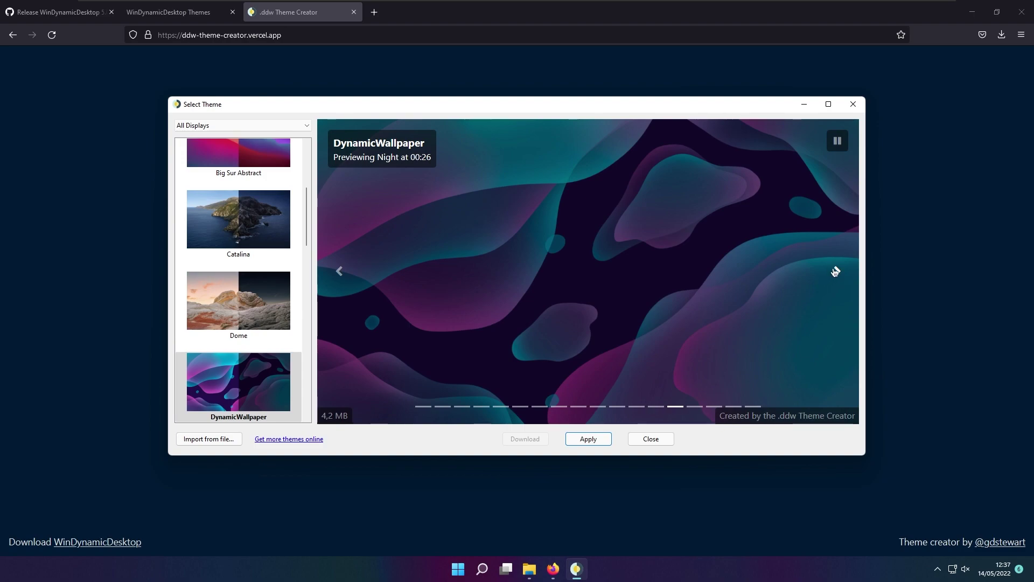
- Step the preview back through sunset to day and forward again, then minimize the window
left_click(355, 269)
left_click(354, 269)
left_click(353, 268)
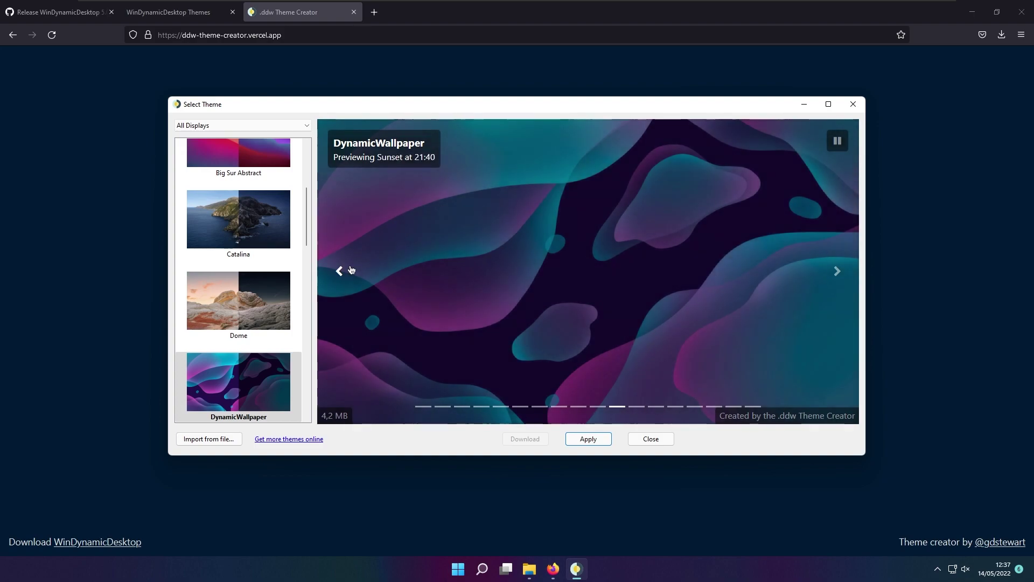
left_click(346, 269)
left_click(342, 270)
left_click(342, 271)
left_click(838, 275)
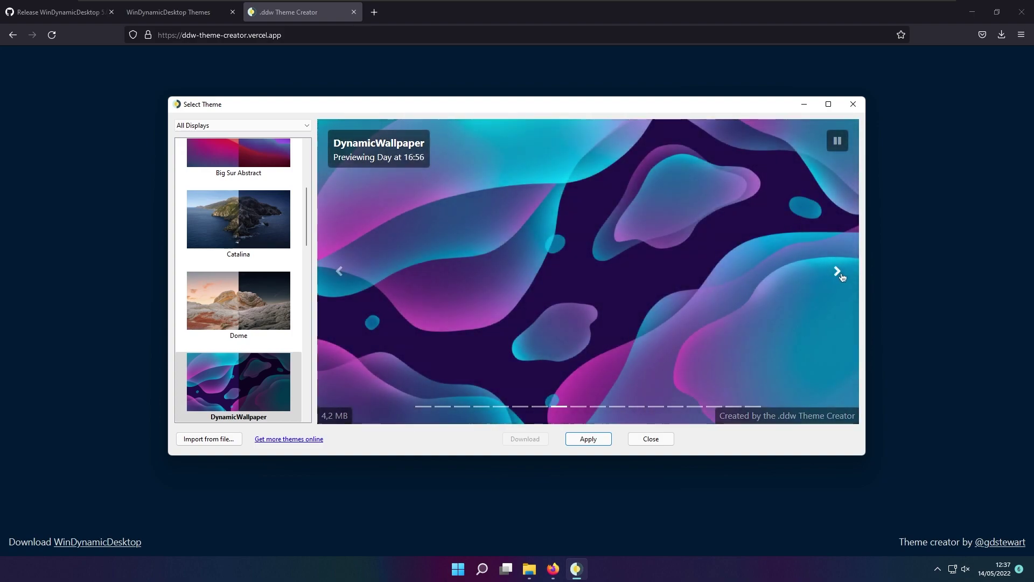
left_click(841, 276)
left_click(840, 276)
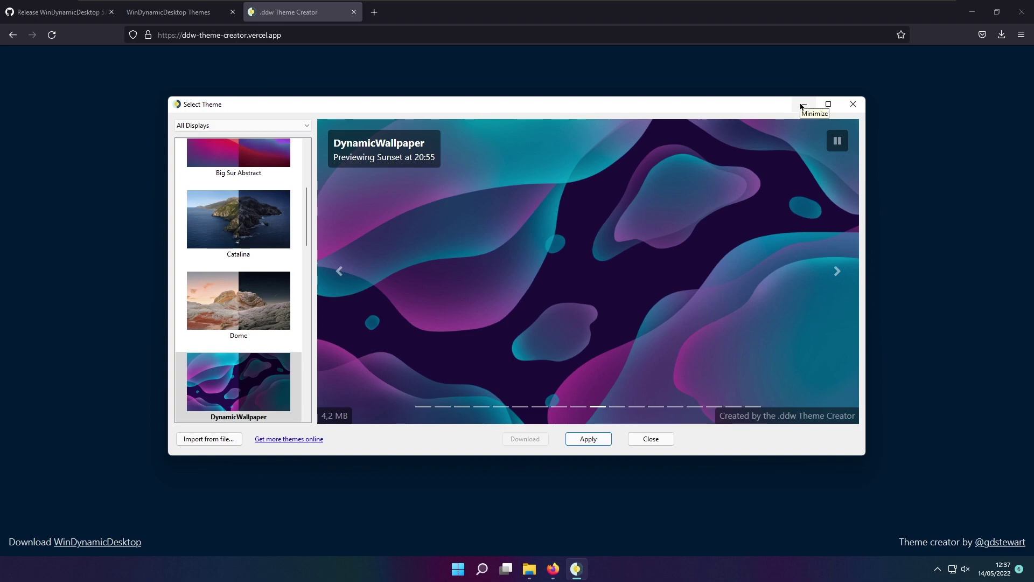
left_click(803, 104)
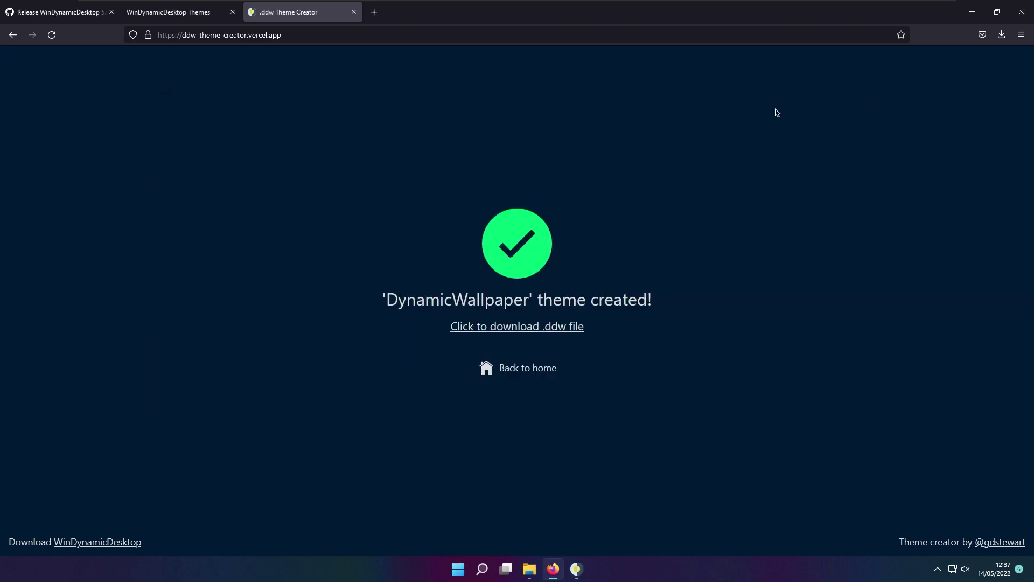
- Reach the WinDynamicDesktop Themes page after a detour through the releases and README
left_click(190, 17)
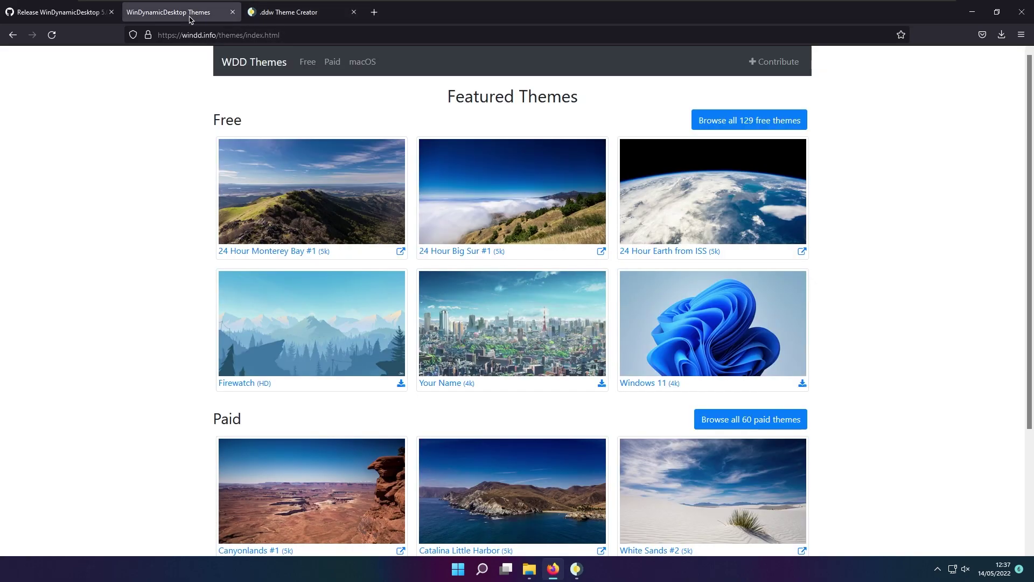
left_click(77, 14)
left_click(13, 35)
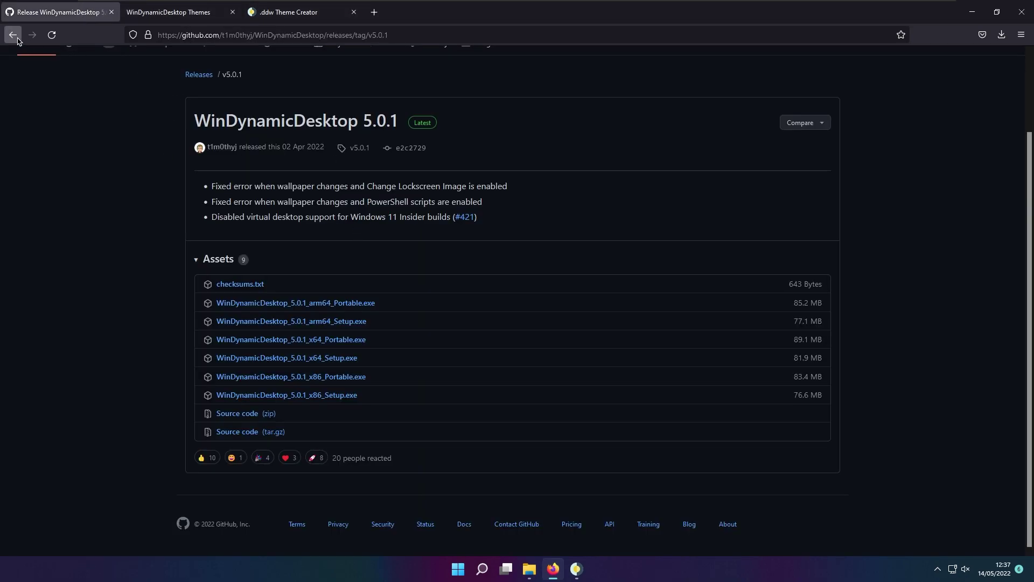
scroll(91, 210, "down", 2)
scroll(97, 202, "down", 4)
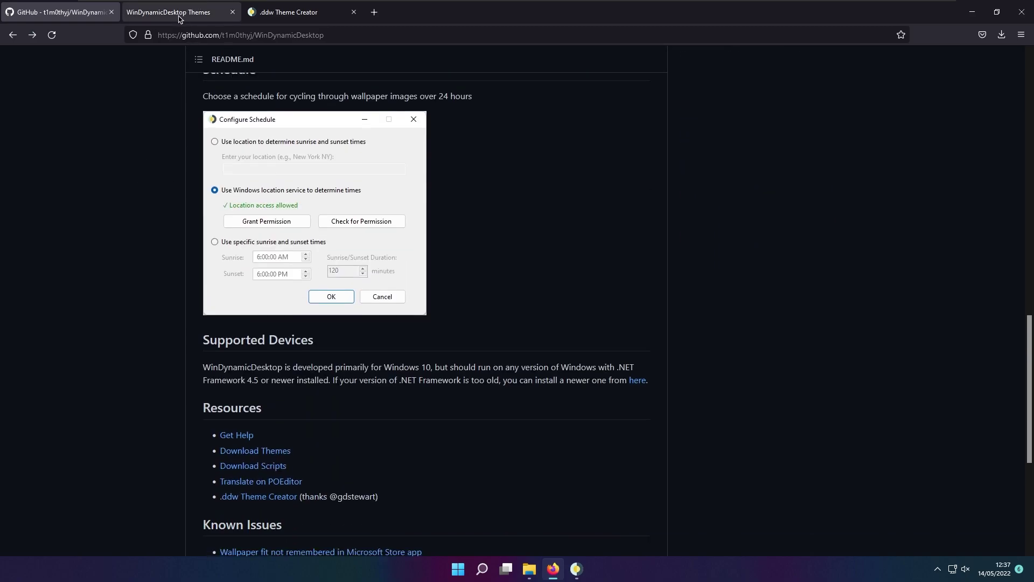
left_click(167, 20)
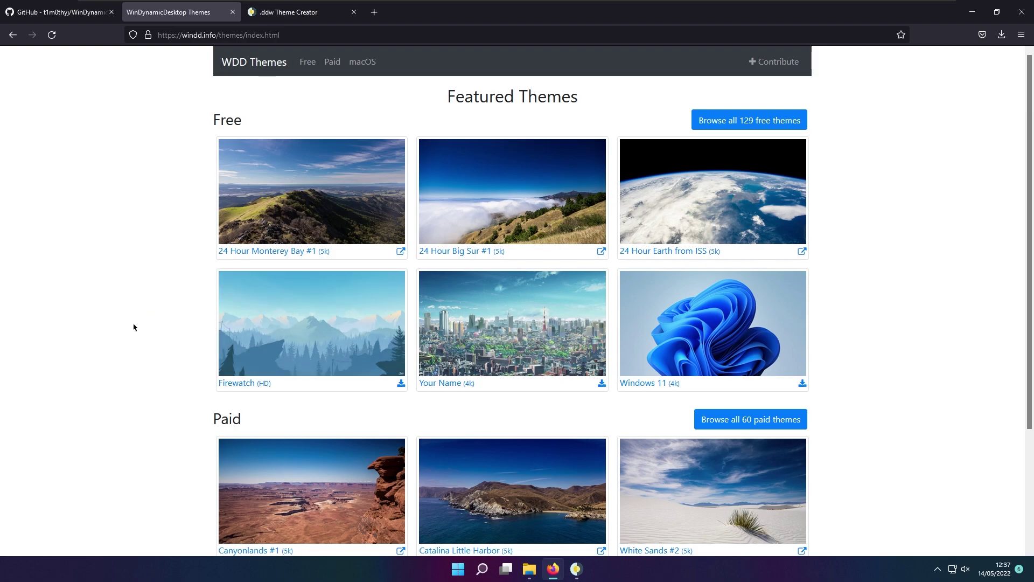
- Browse the free themes to page 2, preview Dreams and head to its download page
left_click(700, 119)
scroll(441, 323, "down", 3)
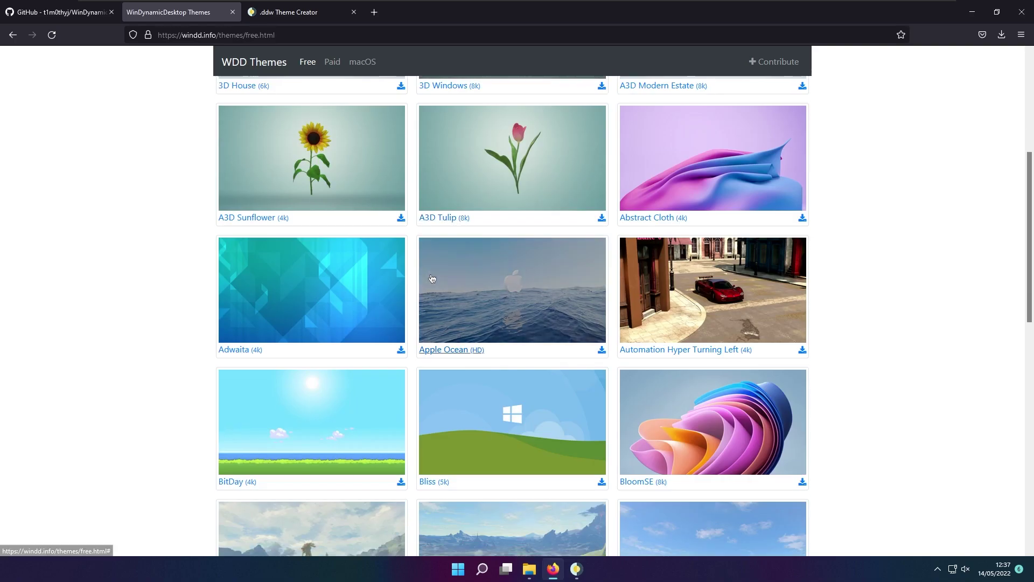
scroll(433, 279, "down", 3)
scroll(432, 279, "down", 5)
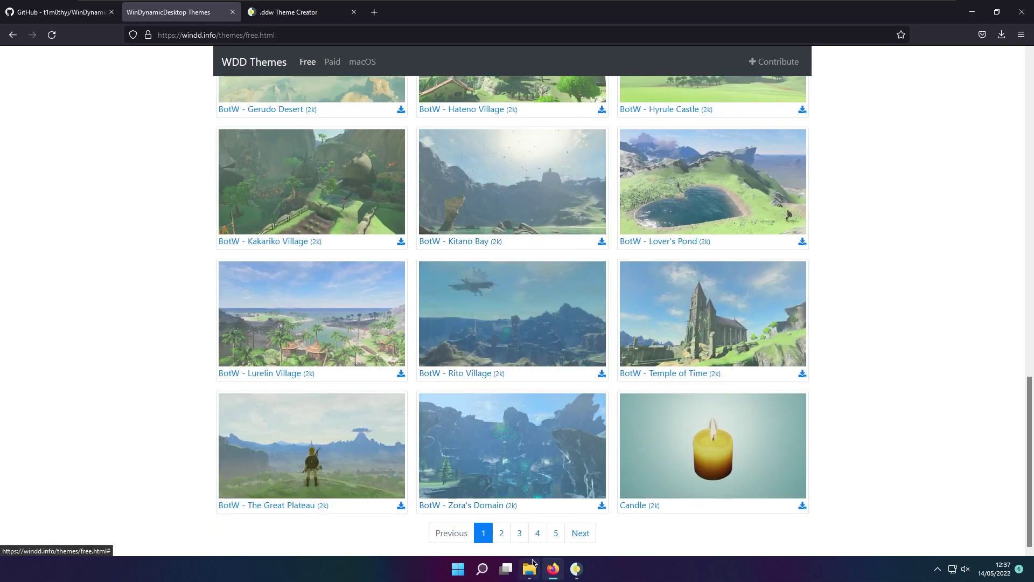
left_click(501, 532)
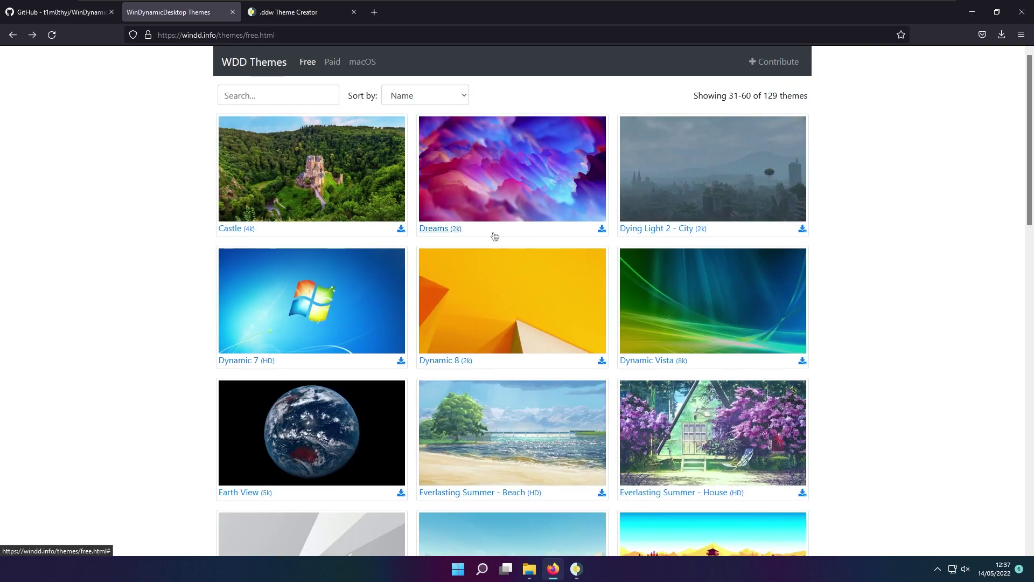
left_click(513, 200)
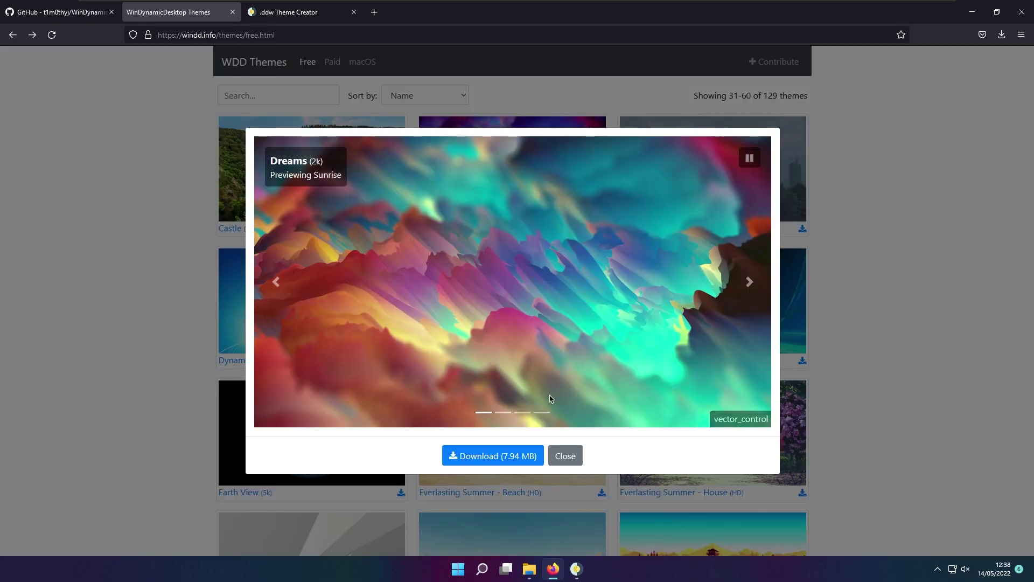
left_click(503, 455)
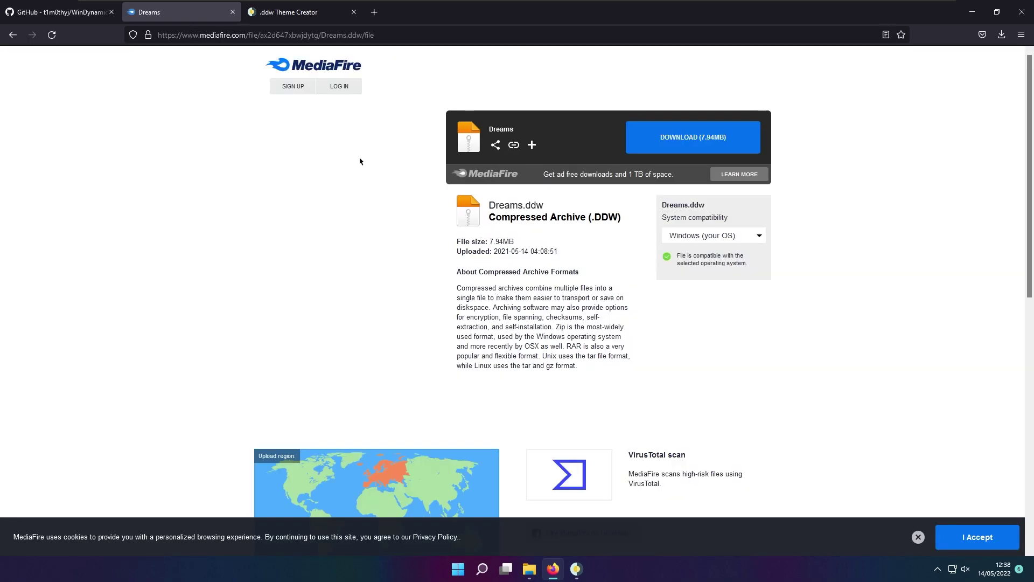
- Download Dreams.ddw from MediaFire and load it from the downloads panel into WinDynamicDesktop
left_click(715, 138)
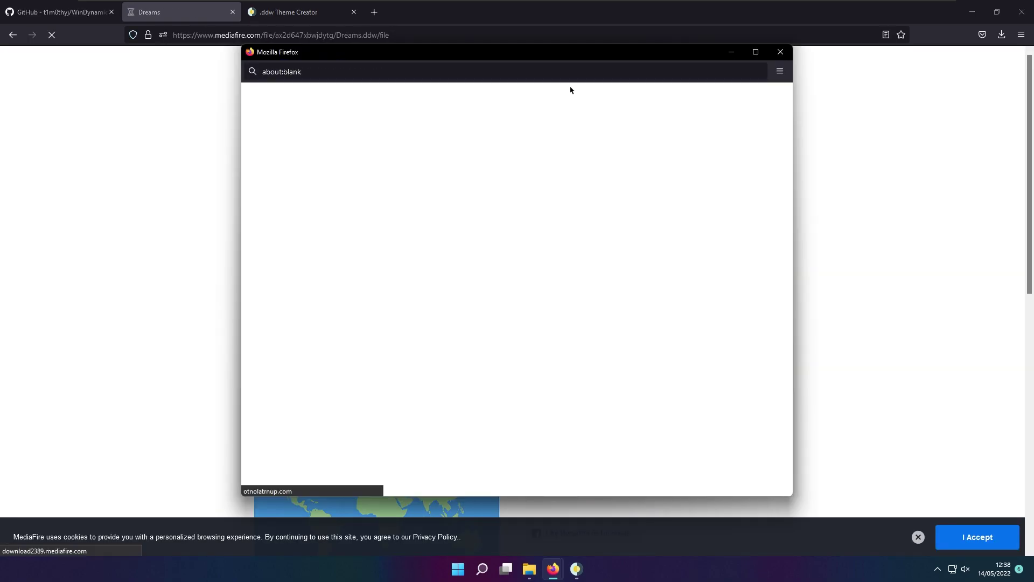
left_click(782, 53)
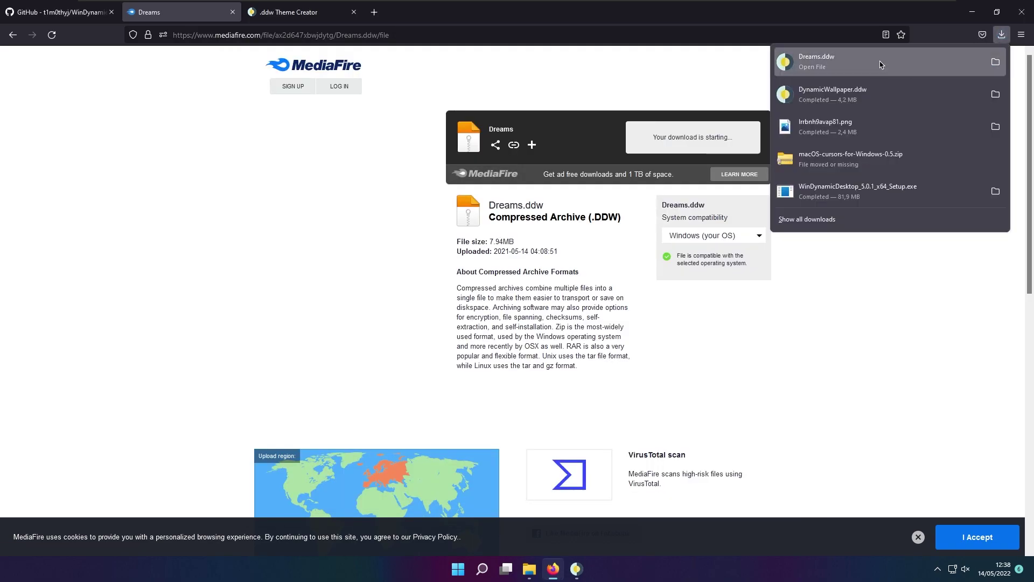
left_click(880, 65)
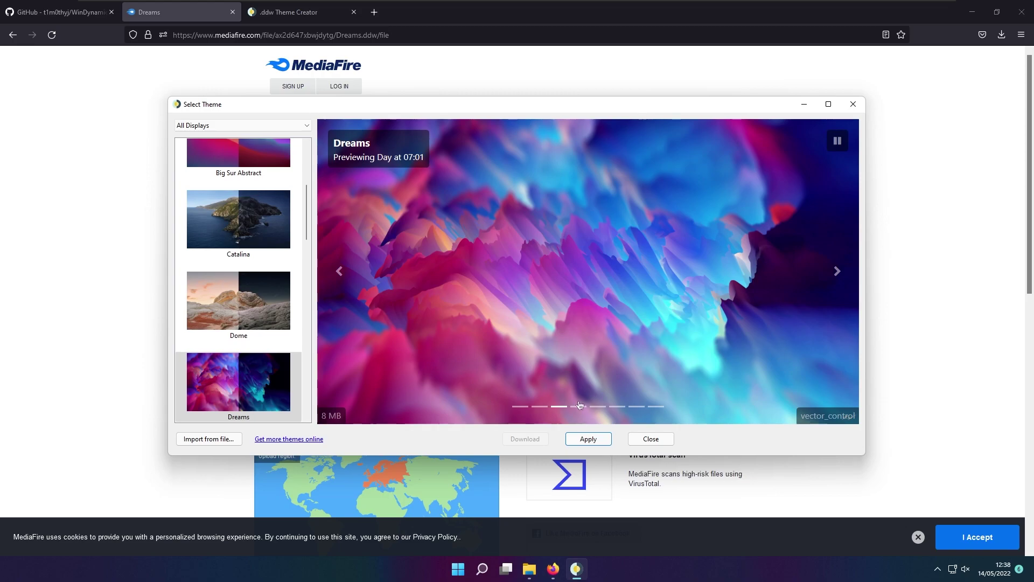
- Apply Dreams as the wallpaper, minimize Firefox and dismiss the 'New theme applied' notification
left_click(586, 439)
left_click(803, 103)
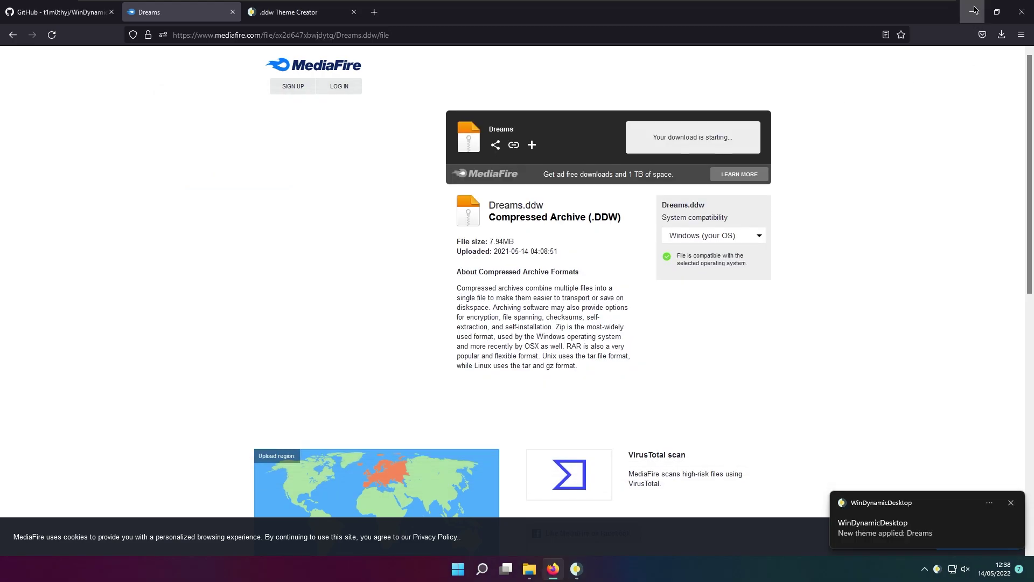
left_click(972, 12)
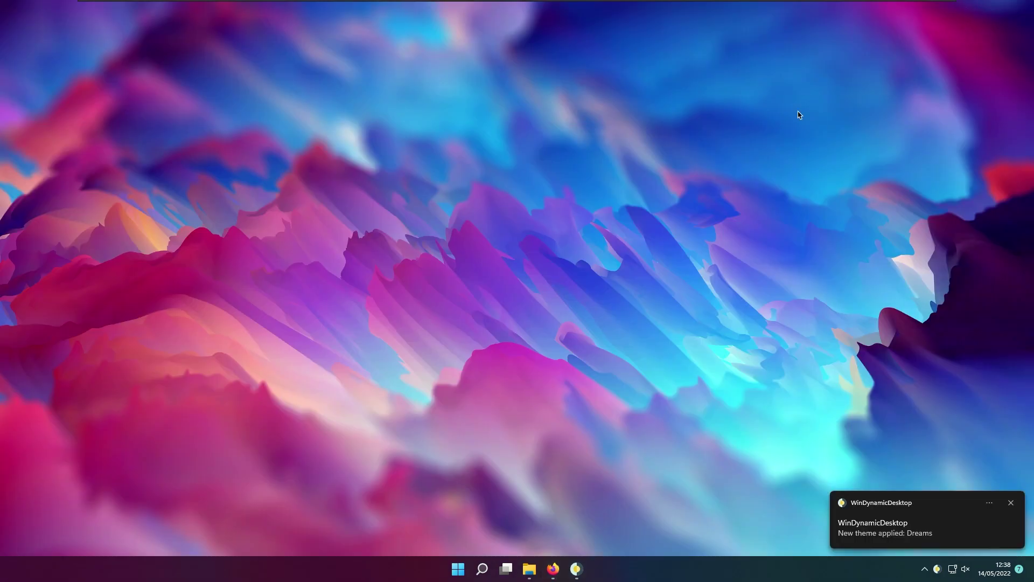
left_click(1010, 502)
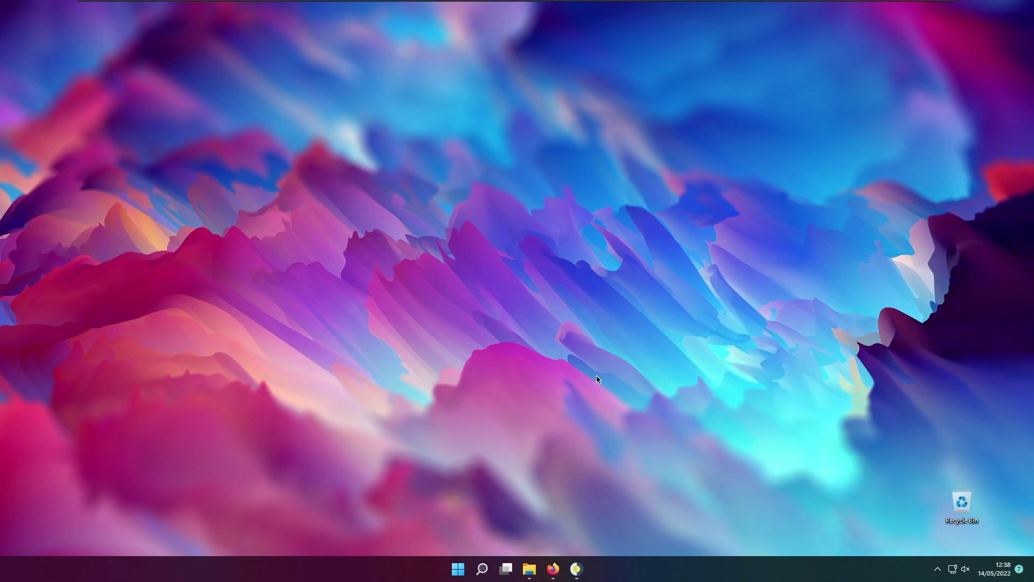